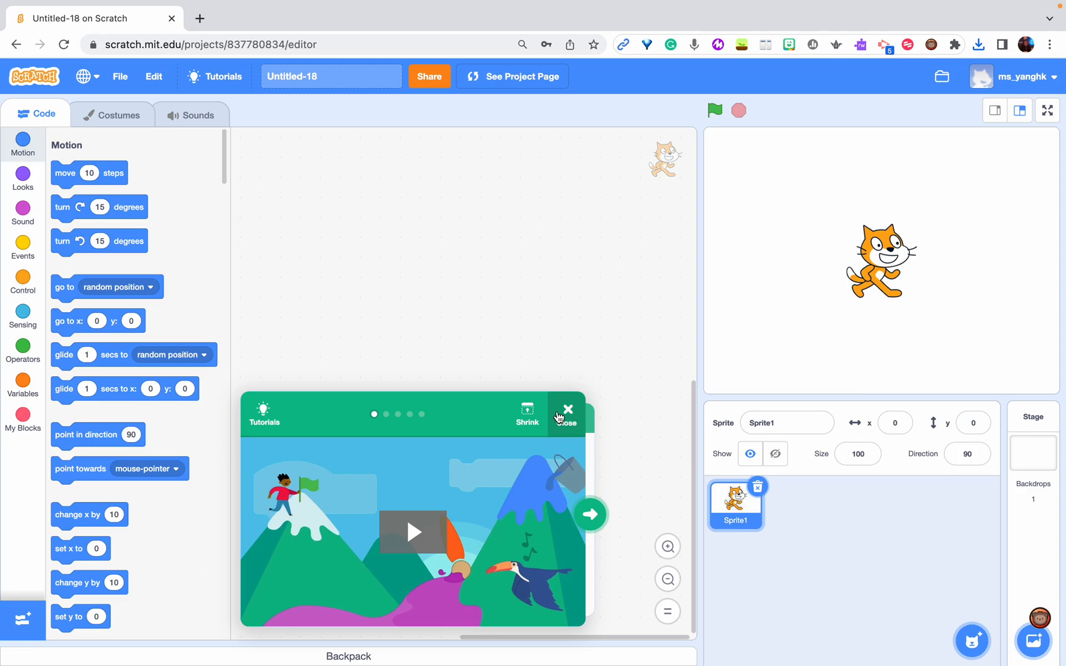
Page through the introductory tutorial cards and close the tutorial
{"action": "left_click", "coordinate": [589, 524]}
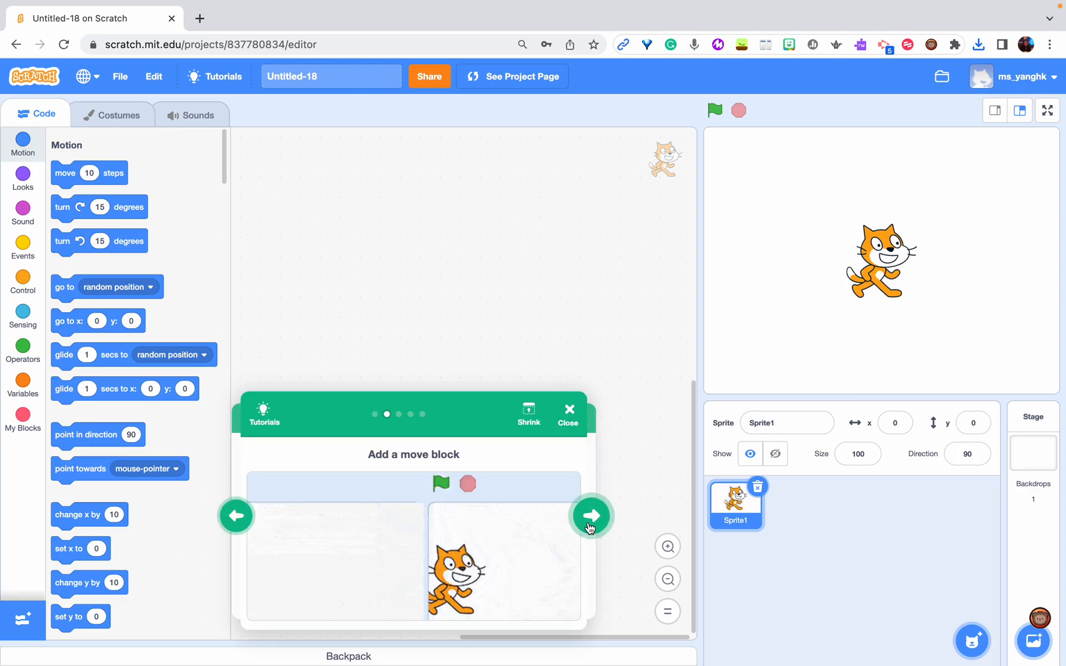
{"action": "left_click", "coordinate": [589, 525]}
{"action": "left_click", "coordinate": [589, 524]}
{"action": "left_click", "coordinate": [570, 412]}
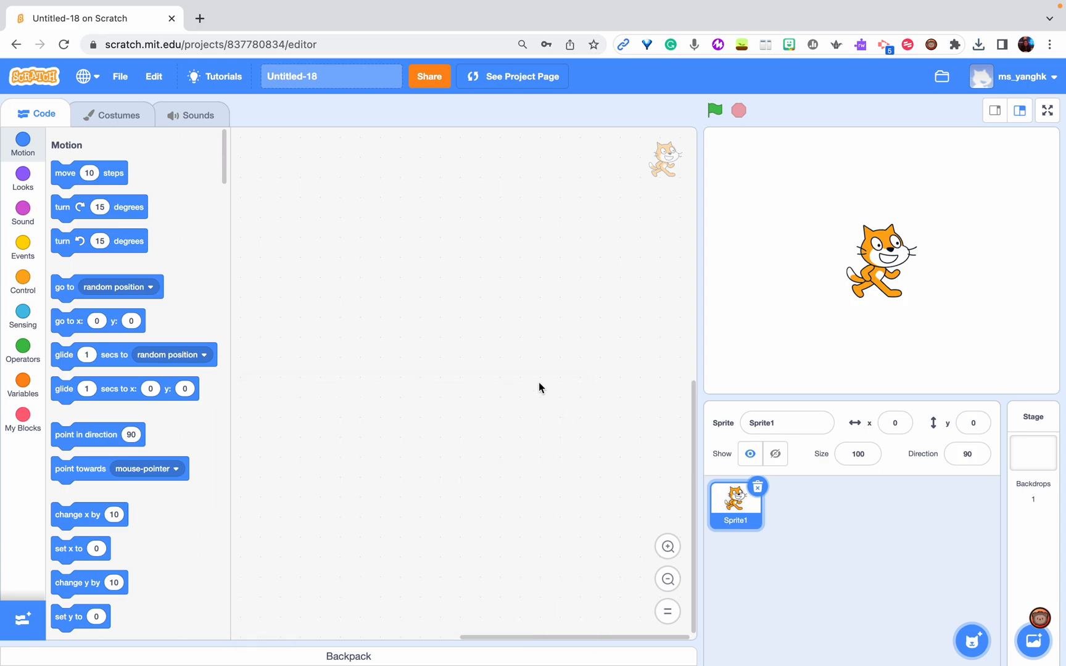
Browse the tutorial library from start to end and return to the project editor
{"action": "left_click", "coordinate": [217, 77]}
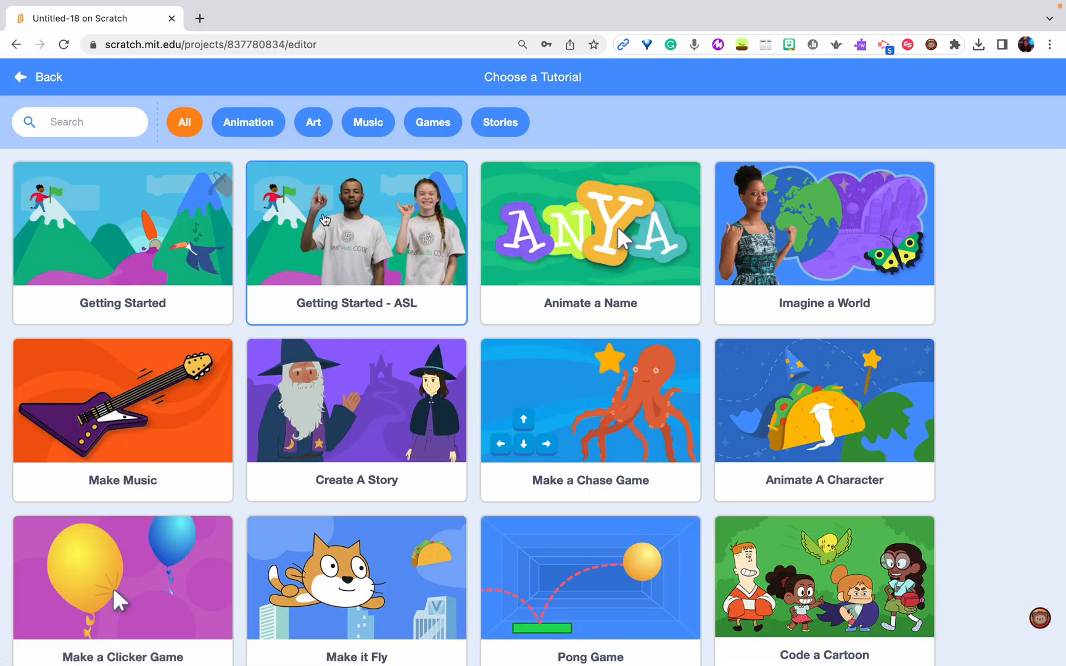
{"action": "scroll", "coordinate": [264, 339], "scroll_direction": "down", "scroll_amount": 5}
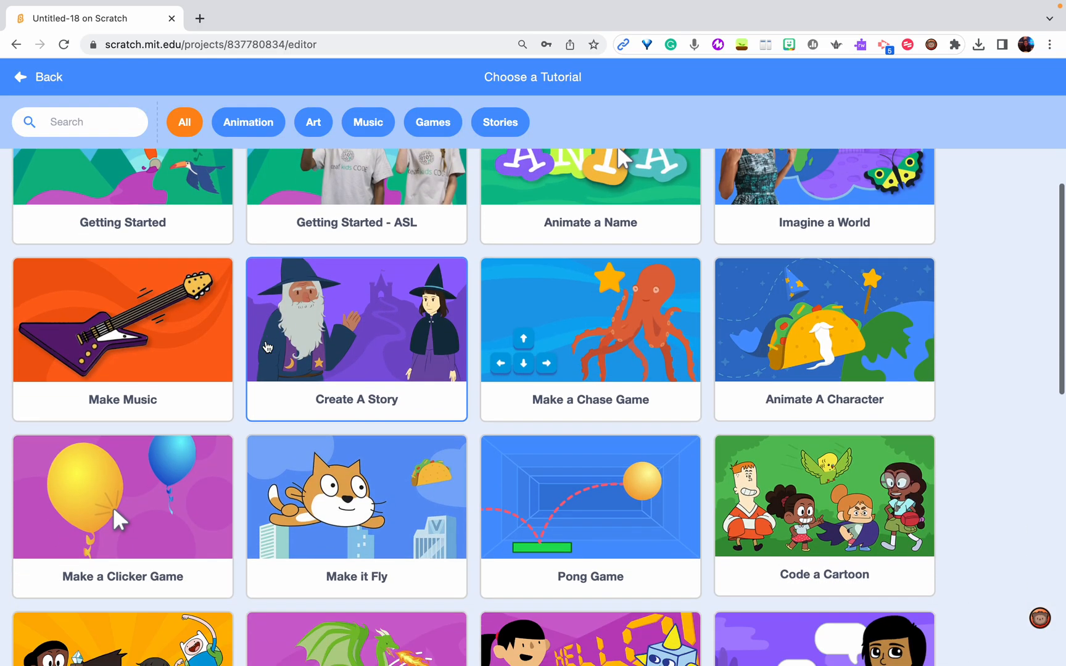
{"action": "scroll", "coordinate": [266, 343], "scroll_direction": "down", "scroll_amount": 7}
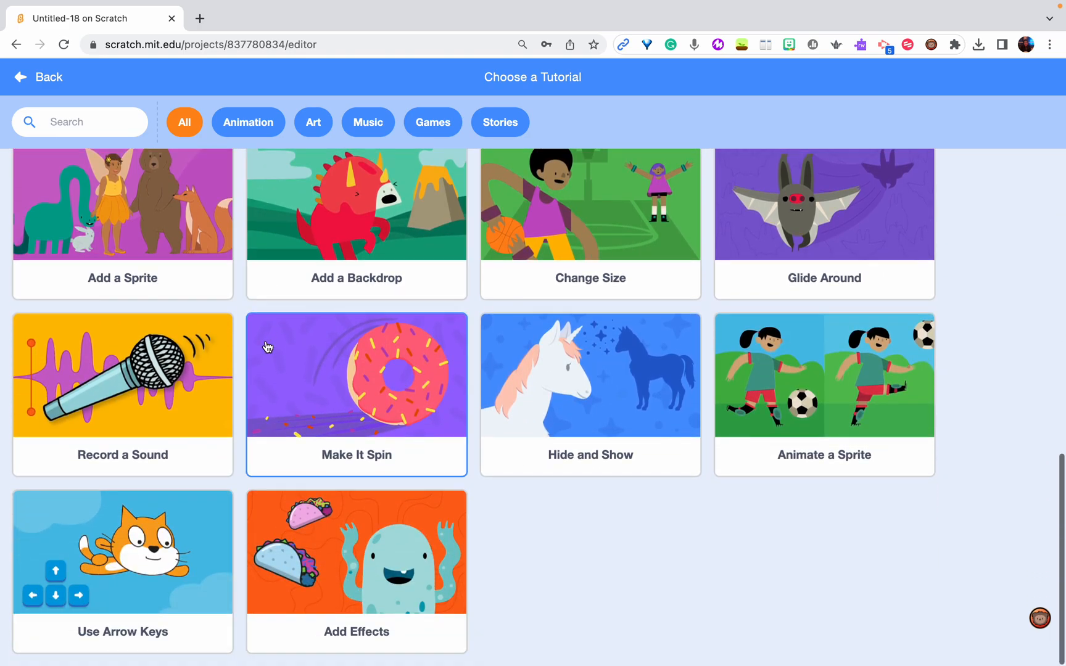
{"action": "scroll", "coordinate": [266, 346], "scroll_direction": "up", "scroll_amount": 11}
{"action": "scroll", "coordinate": [267, 370], "scroll_direction": "up", "scroll_amount": 1}
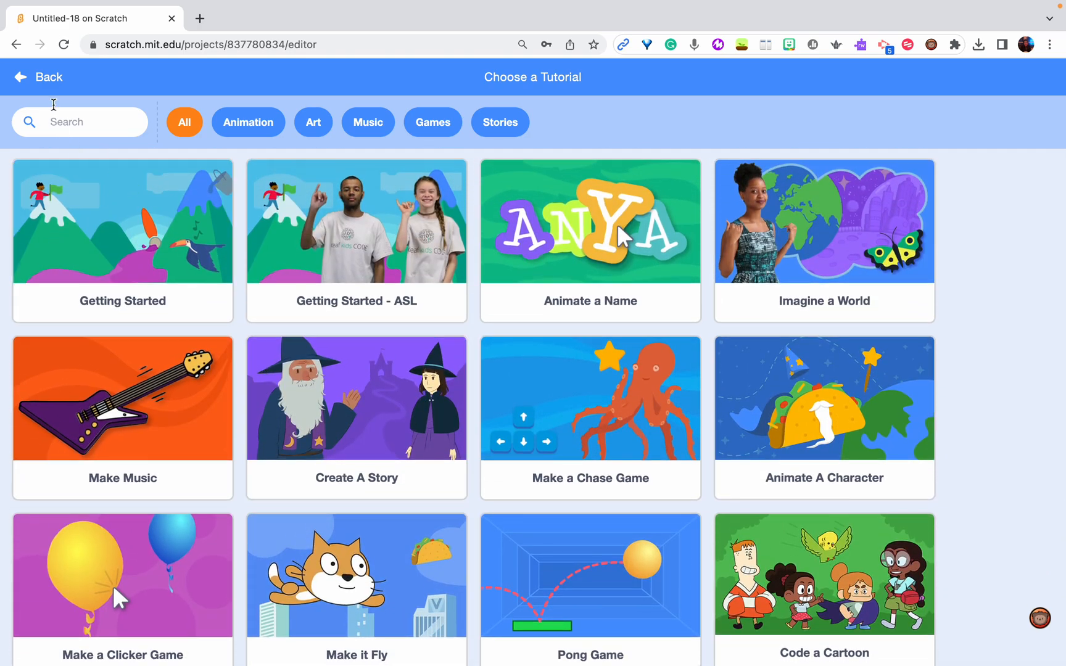
{"action": "left_click", "coordinate": [23, 79]}
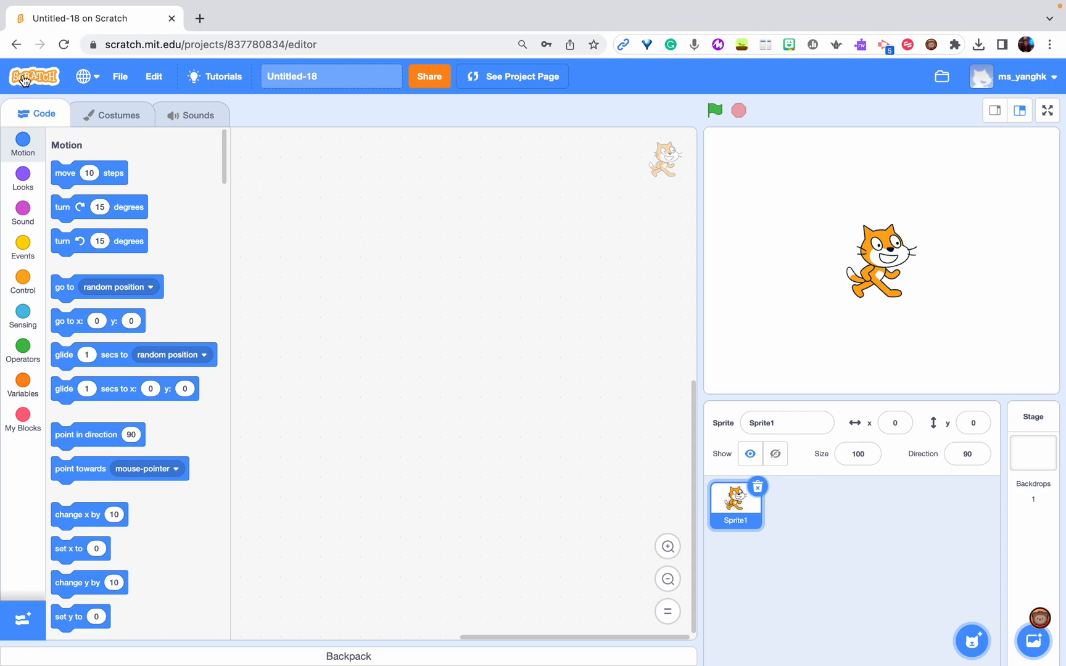
Delete the cat sprite and add the Centaur sprite from the sprite library
{"action": "left_click", "coordinate": [758, 488]}
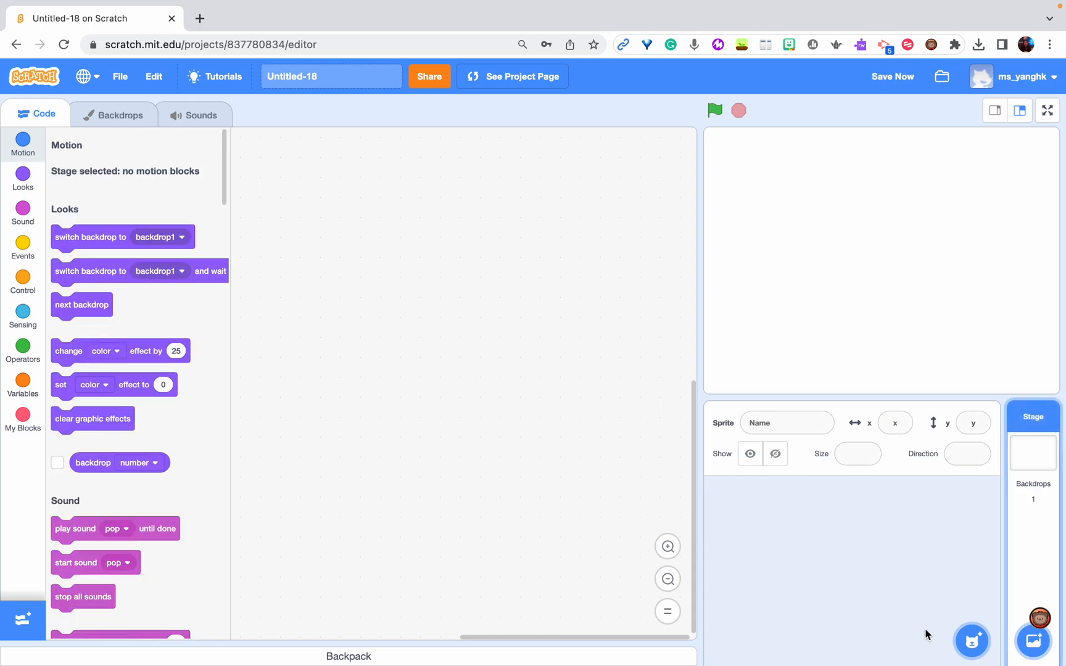
{"action": "mouse_move", "coordinate": [967, 648]}
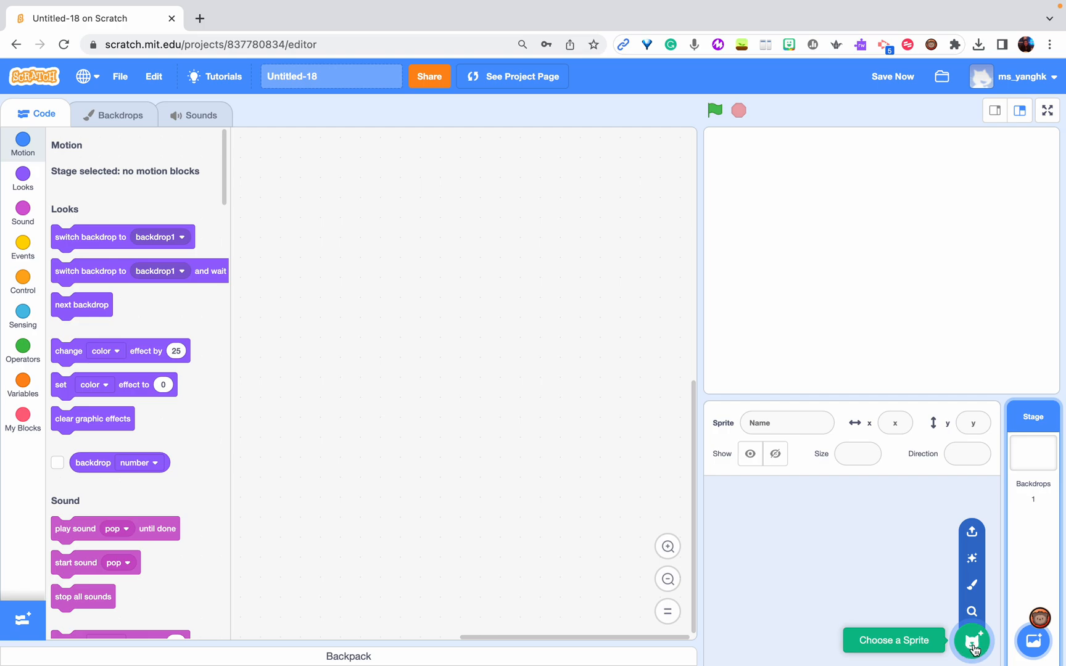
{"action": "left_click", "coordinate": [973, 611]}
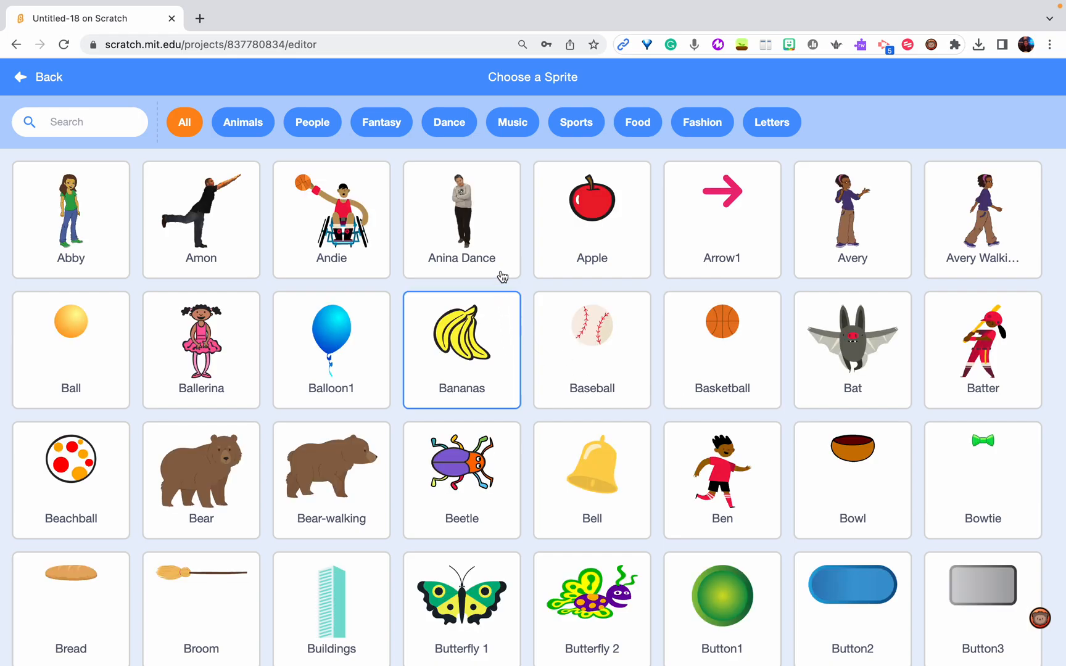
{"action": "scroll", "coordinate": [550, 512], "scroll_direction": "down", "scroll_amount": 5}
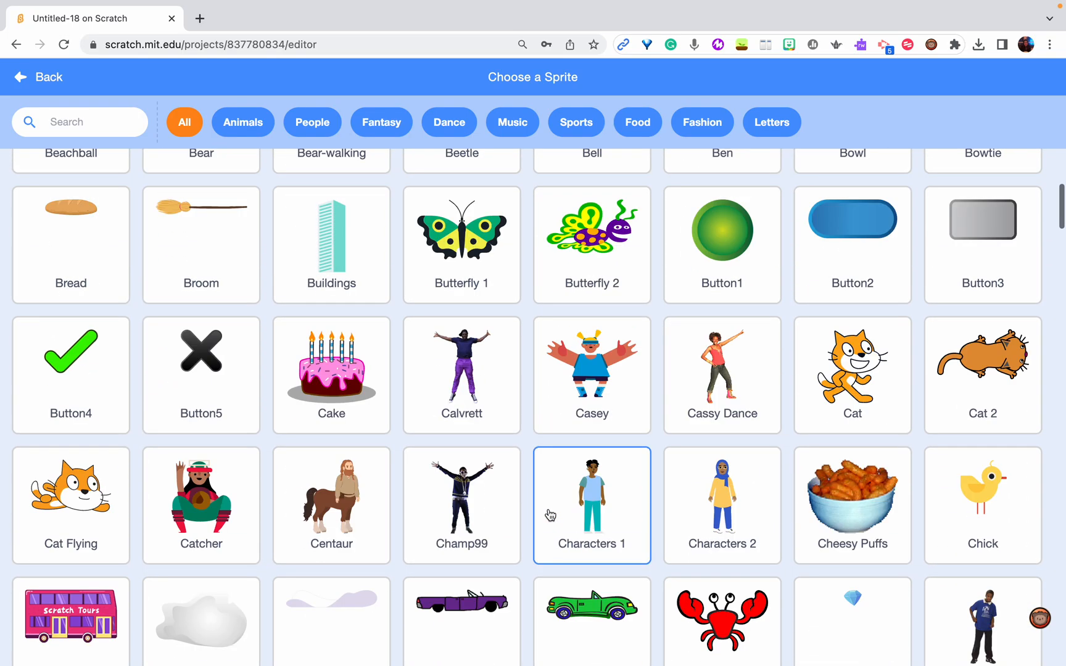
{"action": "scroll", "coordinate": [550, 516], "scroll_direction": "down", "scroll_amount": 1}
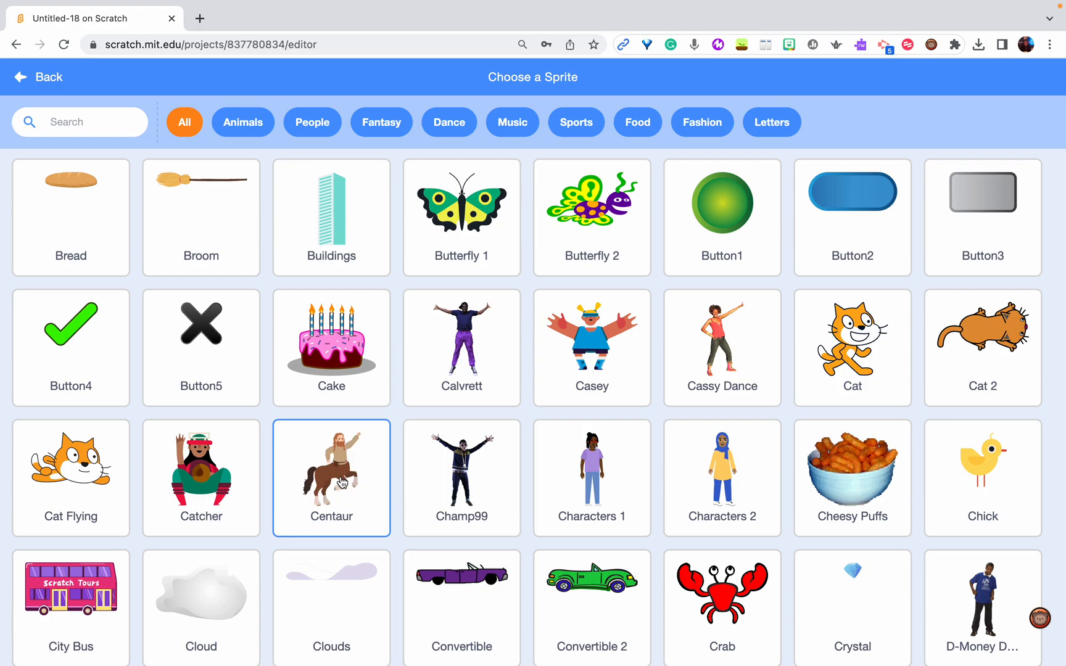
{"action": "left_click", "coordinate": [343, 483]}
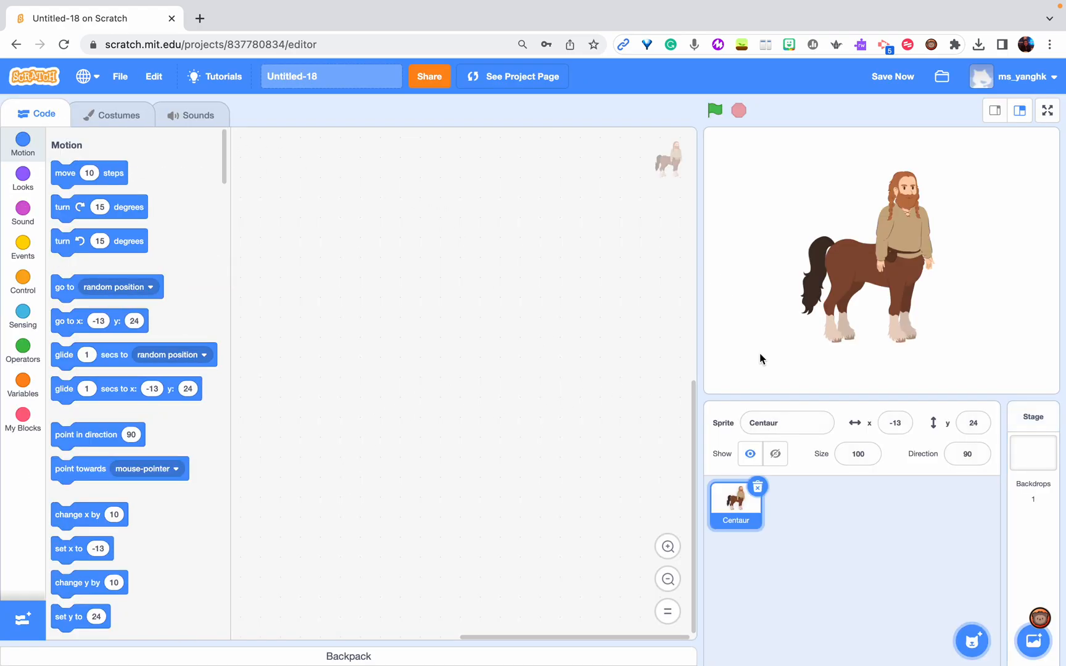
Examine the Centaur sprite's four costumes, centaur-a to centaur-d, ending on centaur-a
{"action": "left_click", "coordinate": [125, 123]}
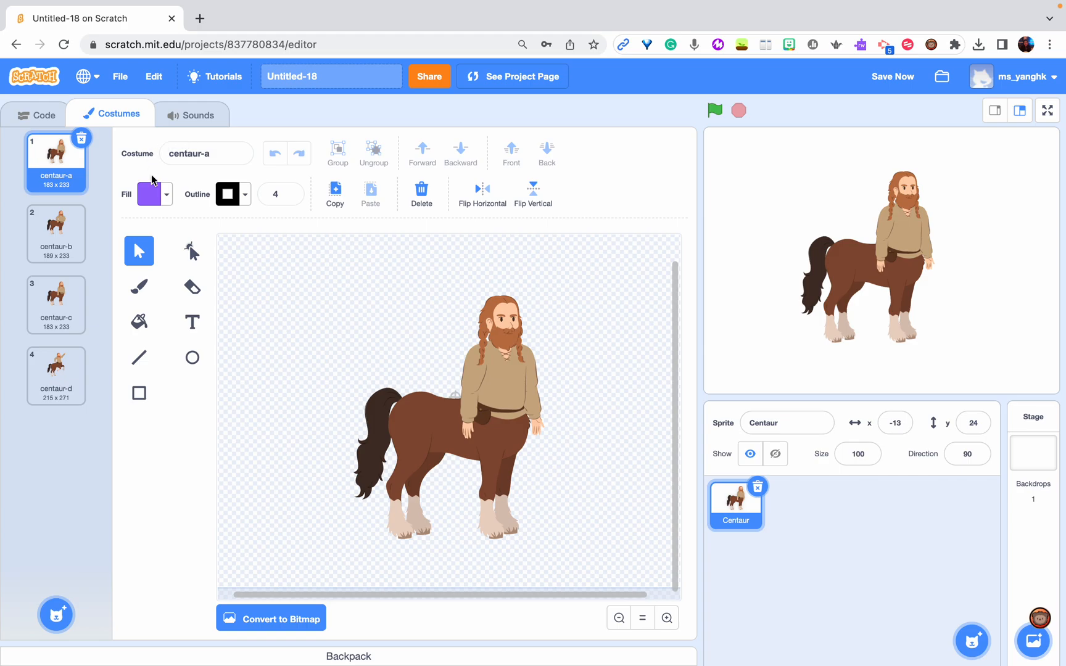
{"action": "left_click", "coordinate": [66, 239]}
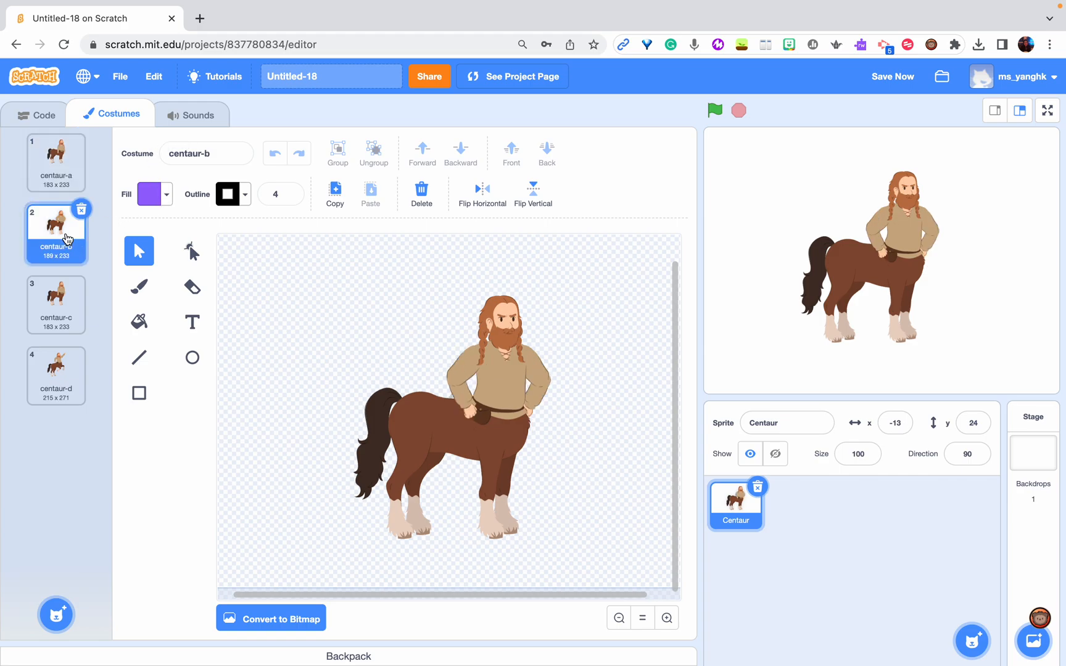
{"action": "left_click", "coordinate": [60, 163]}
{"action": "left_click", "coordinate": [66, 239]}
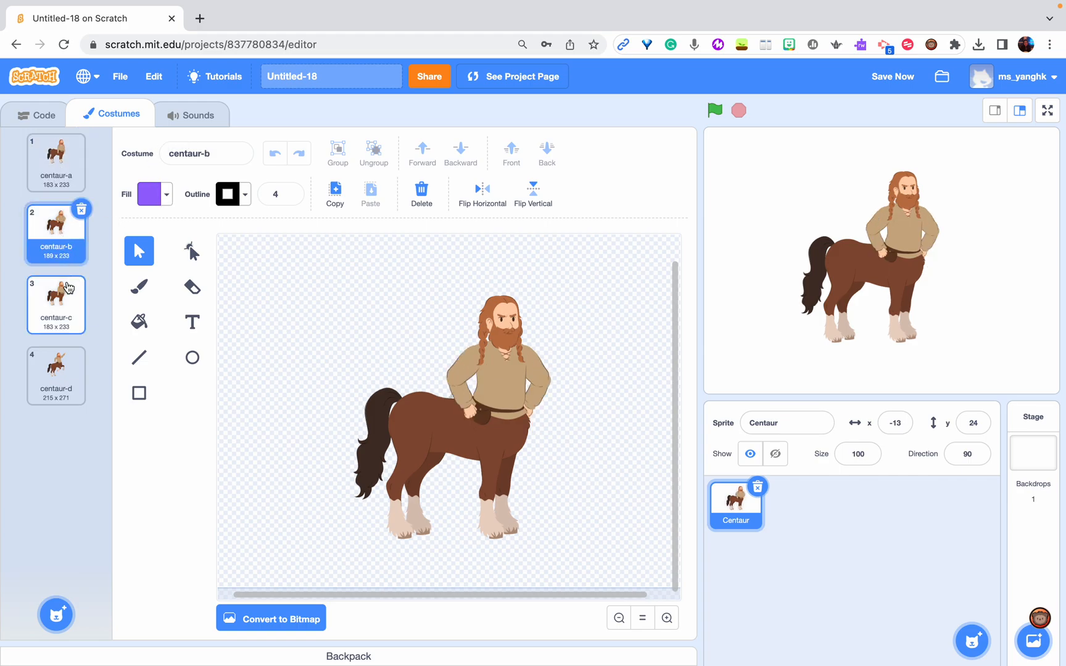
{"action": "left_click", "coordinate": [68, 312]}
{"action": "left_click", "coordinate": [71, 390]}
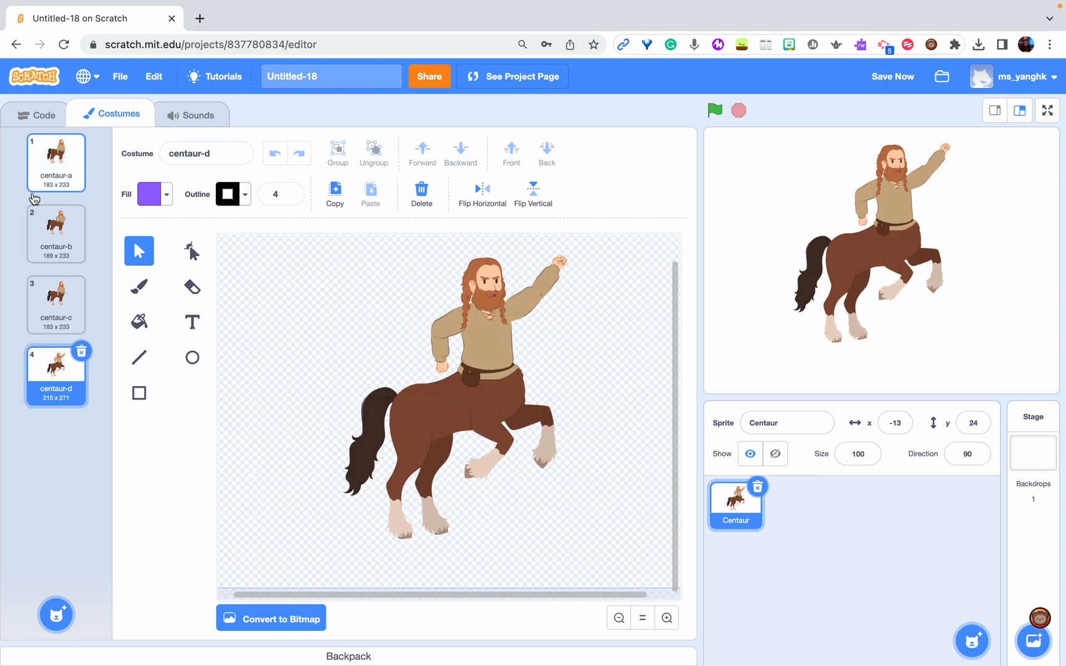
{"action": "left_click", "coordinate": [43, 165]}
{"action": "left_click", "coordinate": [53, 224]}
{"action": "left_click", "coordinate": [58, 306]}
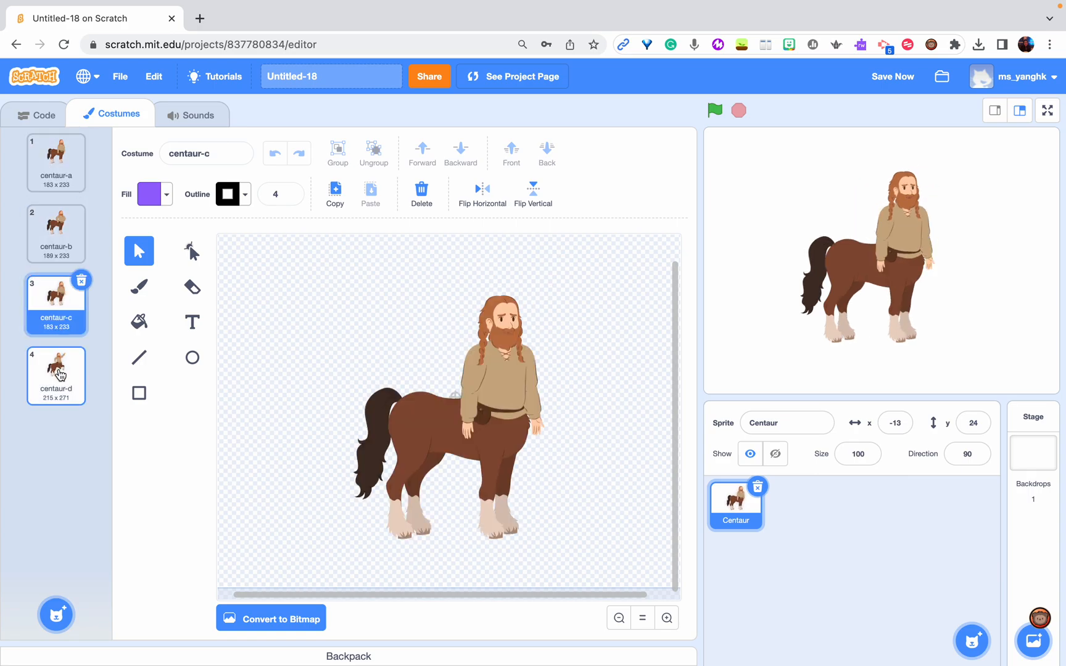
{"action": "left_click", "coordinate": [57, 373]}
{"action": "left_click", "coordinate": [53, 161]}
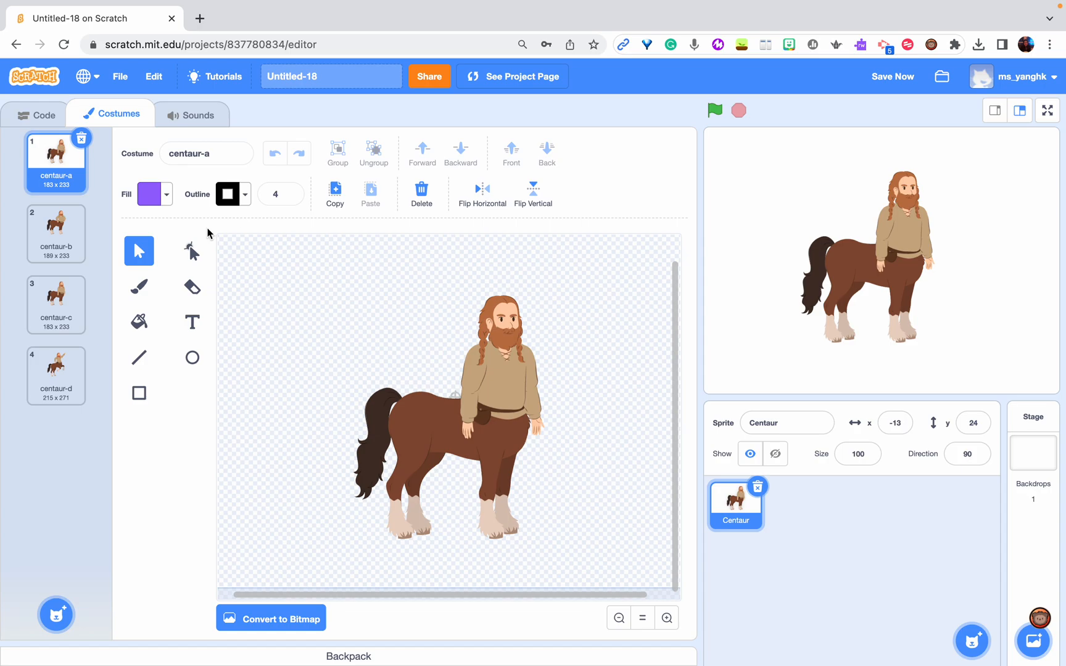
Recolor the hair and beard of the centaur-a costume with a vivid purple using the Fill tool
{"action": "left_click", "coordinate": [140, 324]}
{"action": "left_click", "coordinate": [166, 195]}
{"action": "mouse_move", "coordinate": [164, 283]}
{"action": "left_mouse_down"}
{"action": "mouse_move", "coordinate": [129, 282]}
{"action": "mouse_move", "coordinate": [173, 280]}
{"action": "left_mouse_up"}
{"action": "left_click", "coordinate": [226, 230]}
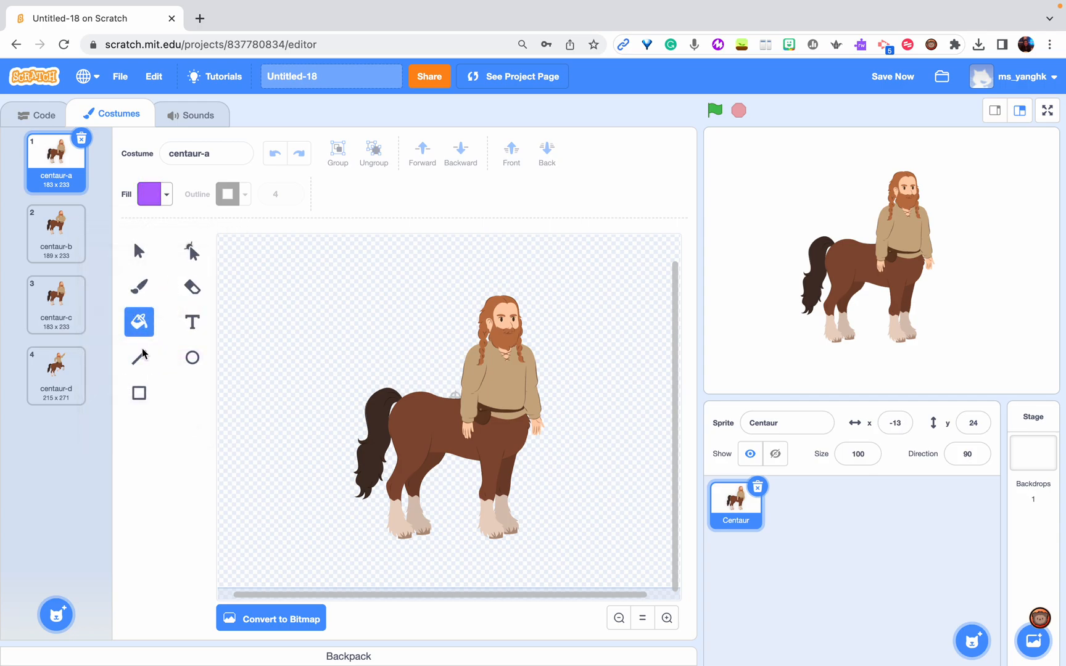
{"action": "left_click", "coordinate": [168, 195]}
{"action": "left_click_drag", "start_coordinate": [162, 324], "coordinate": [181, 320]}
{"action": "left_click", "coordinate": [257, 216]}
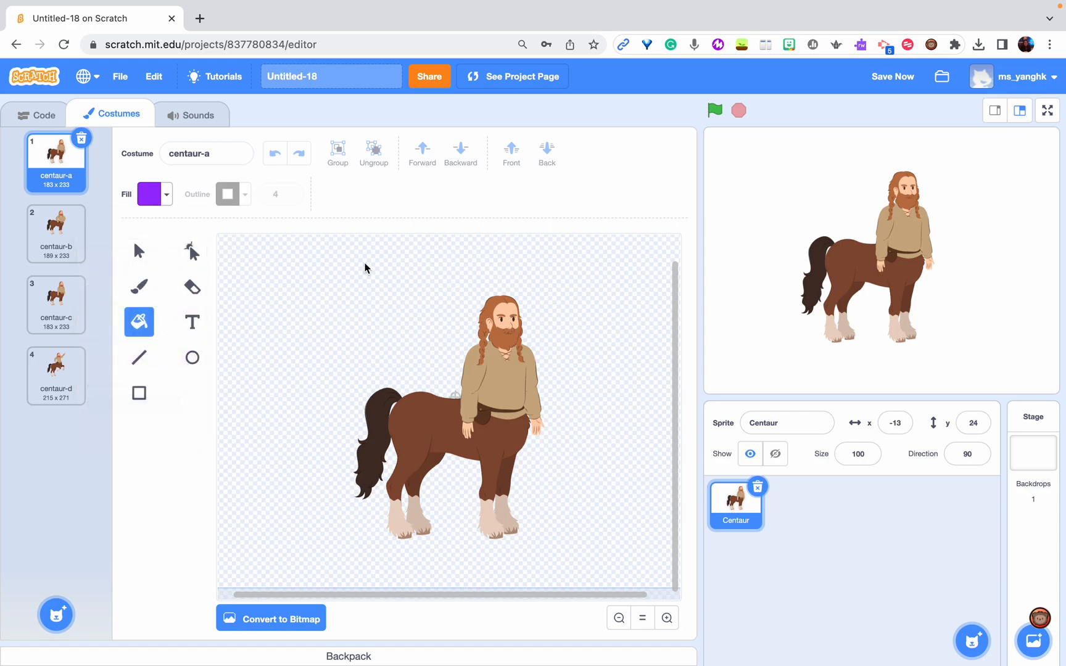
{"action": "left_click", "coordinate": [487, 327]}
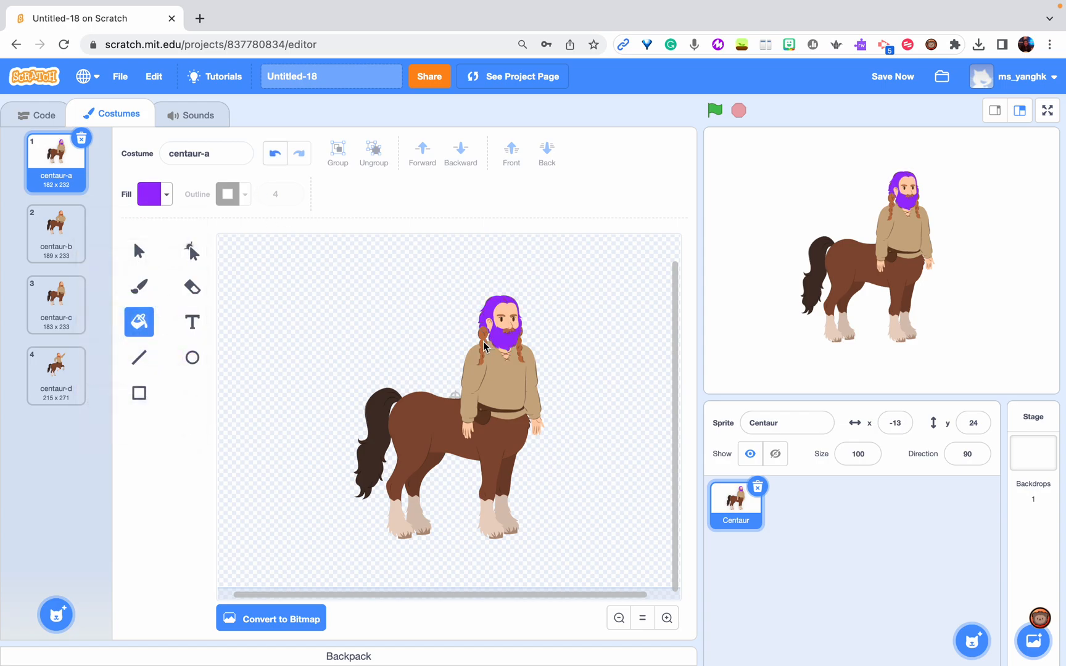
{"action": "left_click", "coordinate": [484, 347]}
Switch the Centaur sprite to the centaur-b costume and return to its code
{"action": "left_click", "coordinate": [44, 239]}
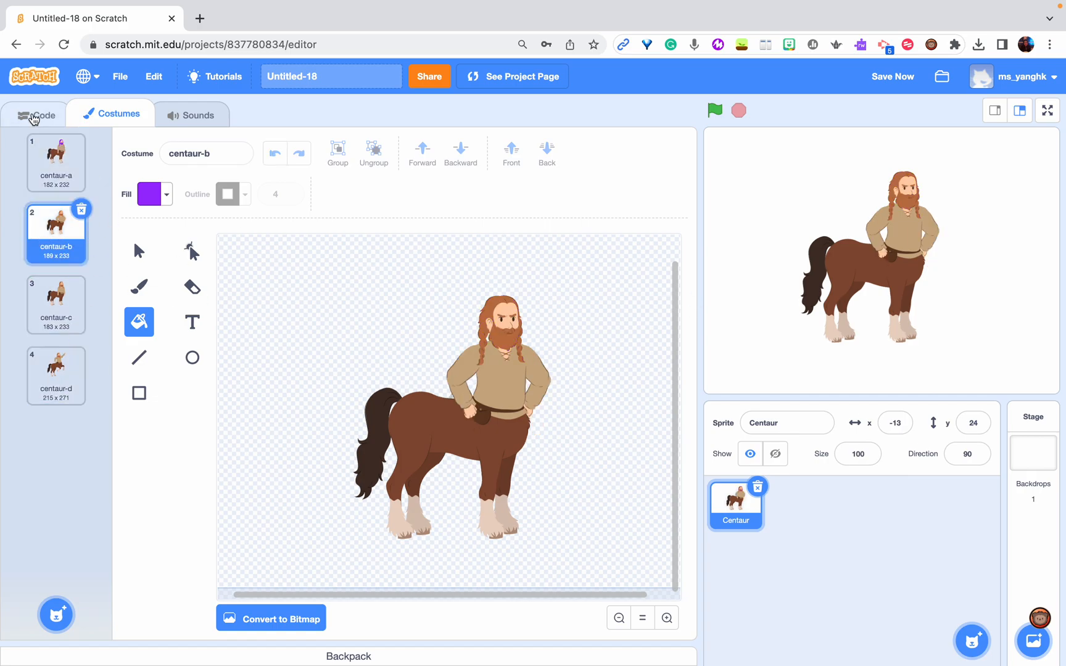
{"action": "left_click", "coordinate": [32, 113]}
{"action": "left_click", "coordinate": [118, 114]}
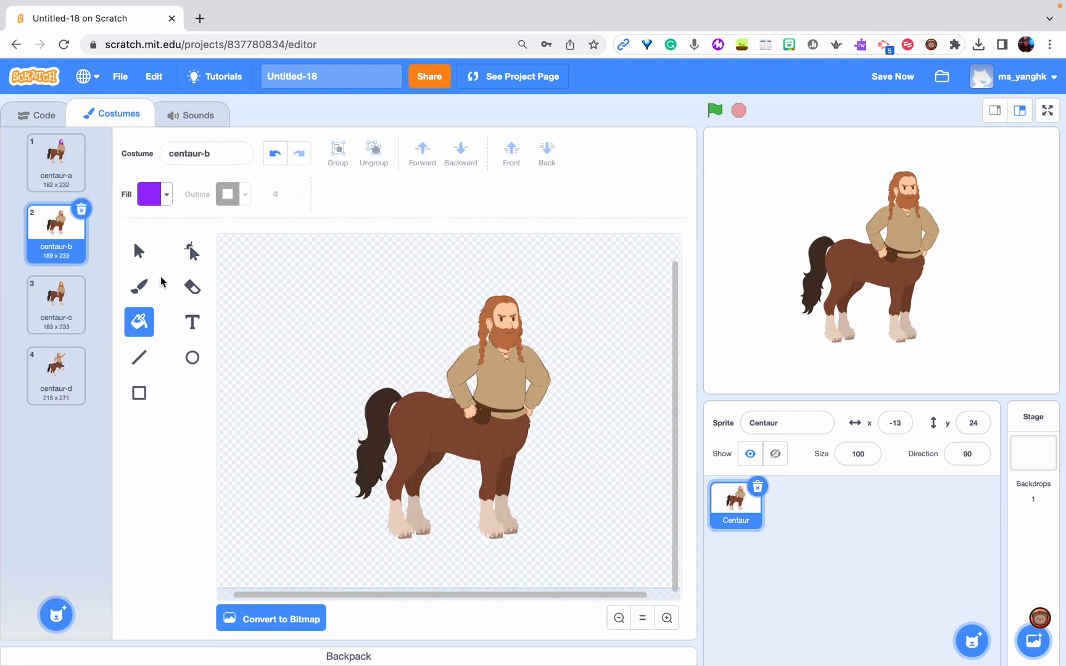
{"action": "left_click", "coordinate": [36, 116]}
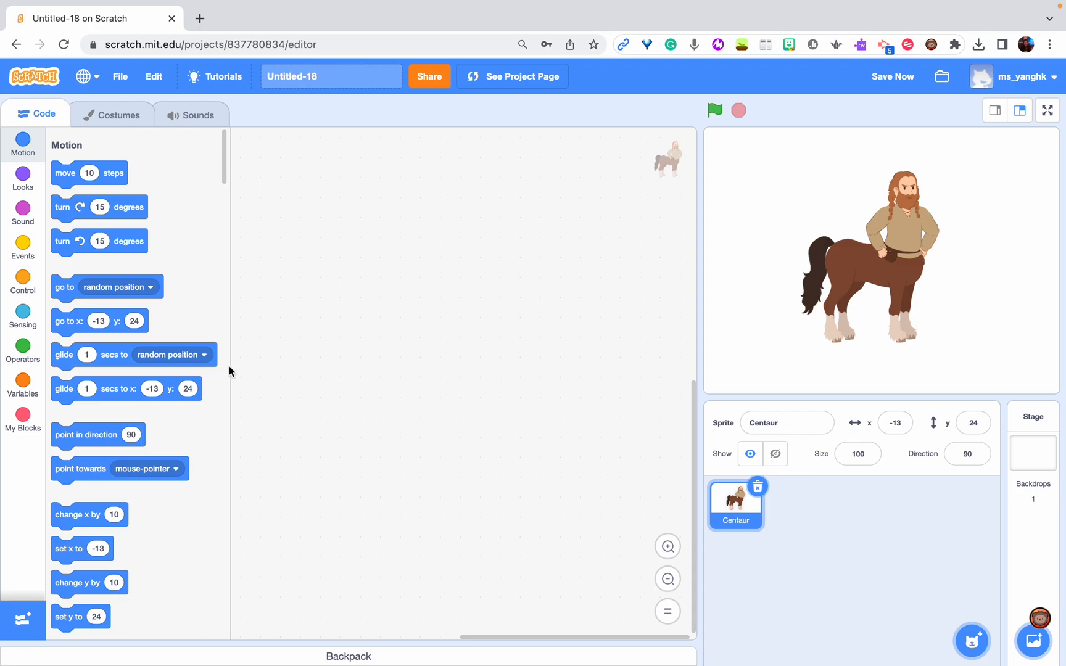
Add a switch costume block to the Centaur's empty workspace and set its costume to centaur-b
{"action": "left_click", "coordinate": [22, 186]}
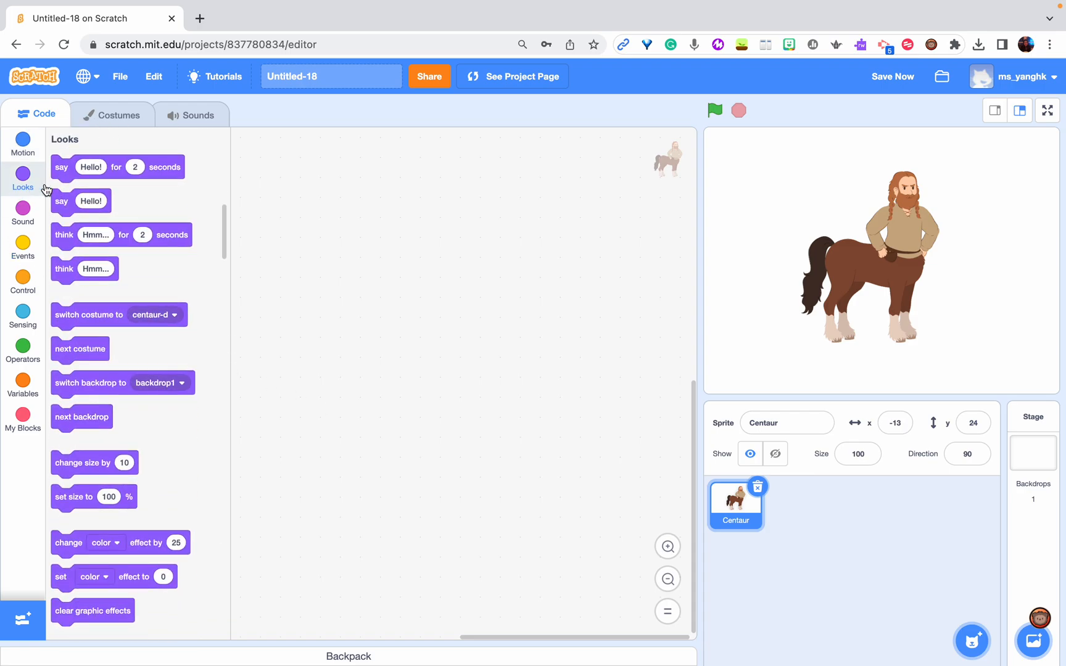
{"action": "scroll", "coordinate": [169, 367], "scroll_direction": "down", "scroll_amount": 1}
{"action": "left_click_drag", "start_coordinate": [96, 288], "coordinate": [305, 217]}
{"action": "left_click", "coordinate": [373, 217]}
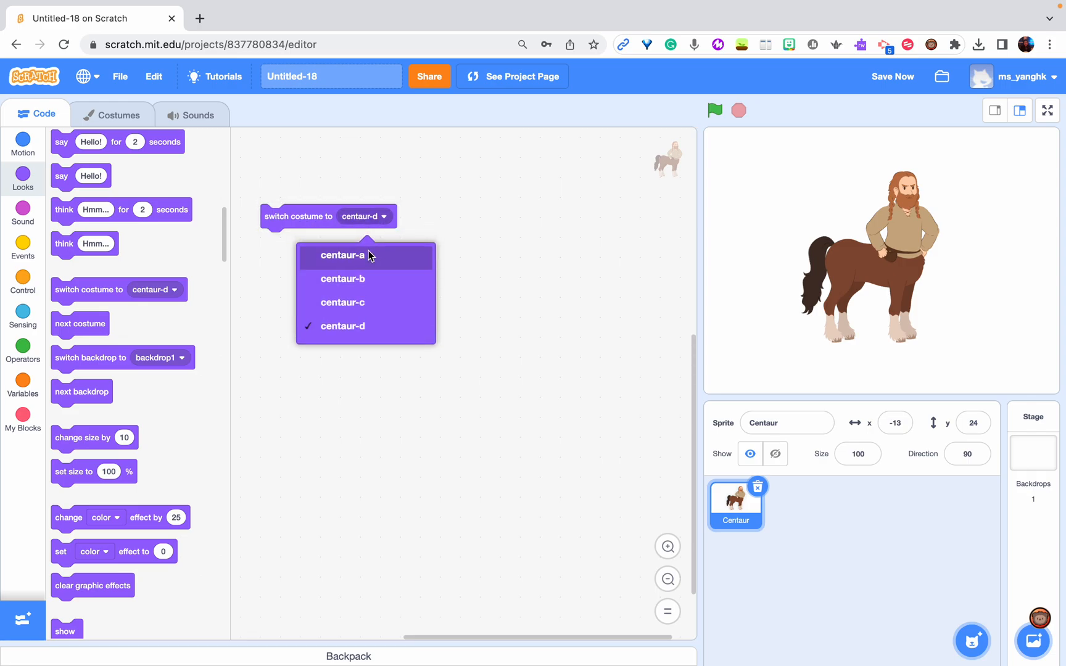
{"action": "left_click", "coordinate": [367, 255]}
{"action": "left_click", "coordinate": [379, 217]}
{"action": "left_click", "coordinate": [366, 279]}
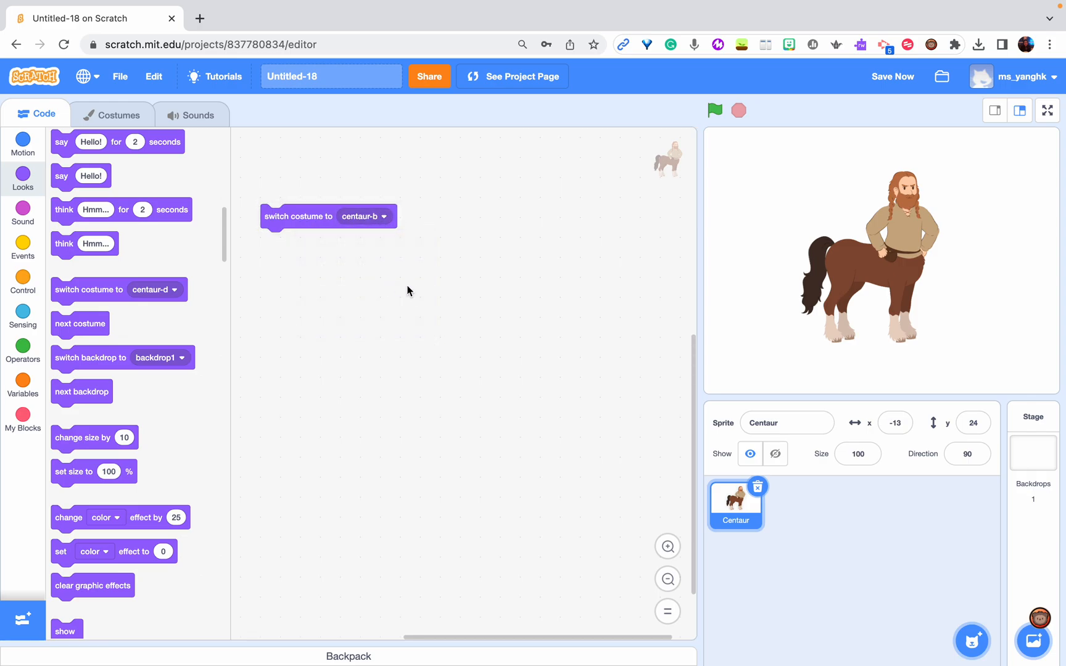
Add a green-flag event block and a wait block, and wrap the switch costume block in a forever loop
{"action": "left_click", "coordinate": [23, 248]}
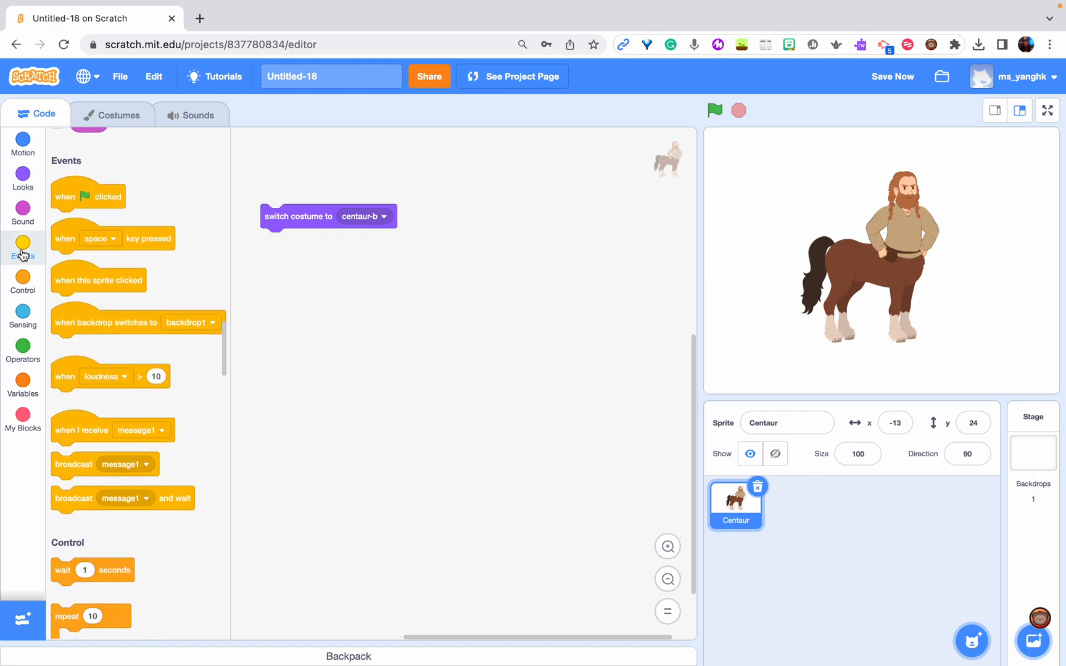
{"action": "left_click_drag", "start_coordinate": [75, 174], "coordinate": [326, 167]}
{"action": "left_click", "coordinate": [24, 279]}
{"action": "left_click_drag", "start_coordinate": [70, 179], "coordinate": [373, 321]}
{"action": "left_click_drag", "start_coordinate": [65, 286], "coordinate": [267, 211]}
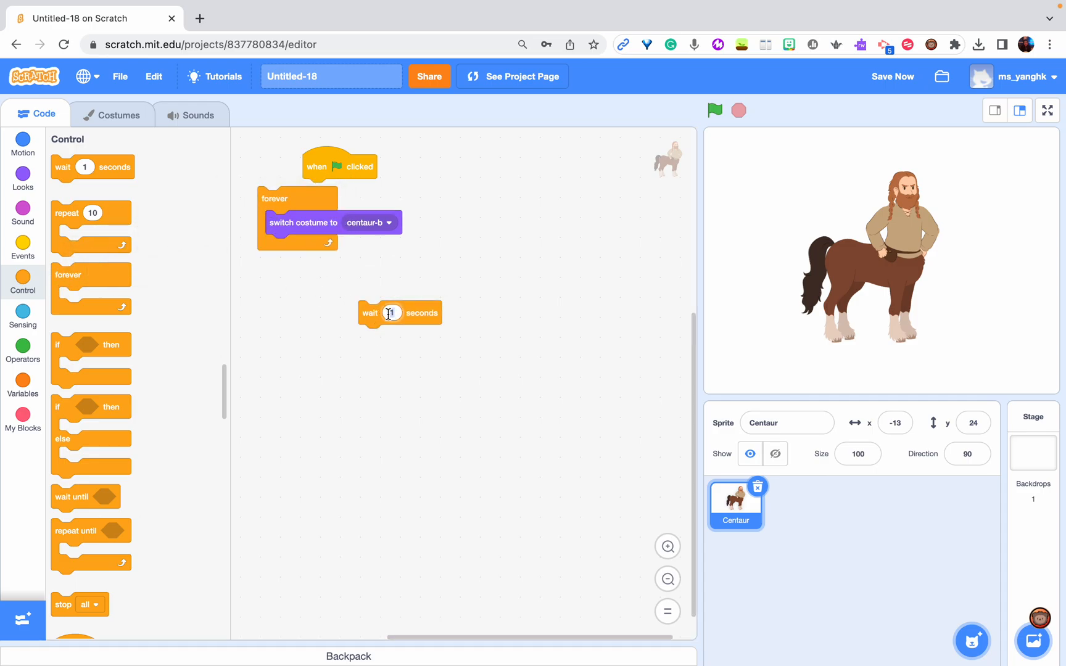
Place the wait block in the forever loop with a 0.2-second delay and attach the green-flag event above the loop
{"action": "type", "text": "5"}
{"action": "left_click", "coordinate": [462, 330]}
{"action": "left_click_drag", "start_coordinate": [369, 316], "coordinate": [304, 245]}
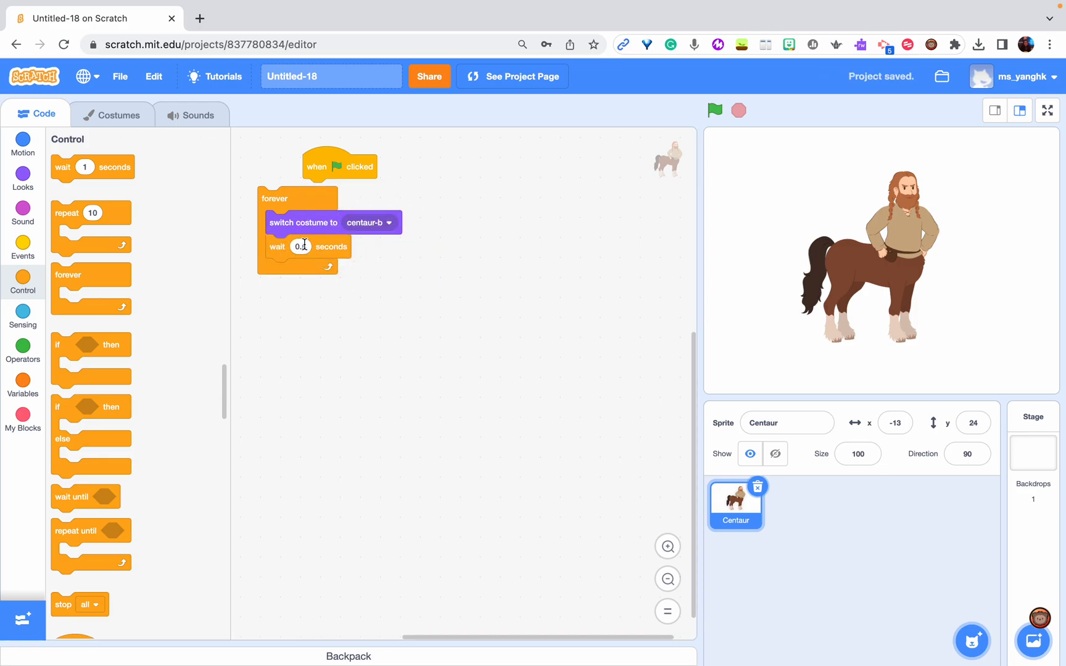
{"action": "type", "text": "0.2"}
{"action": "left_click_drag", "start_coordinate": [339, 165], "coordinate": [296, 170]}
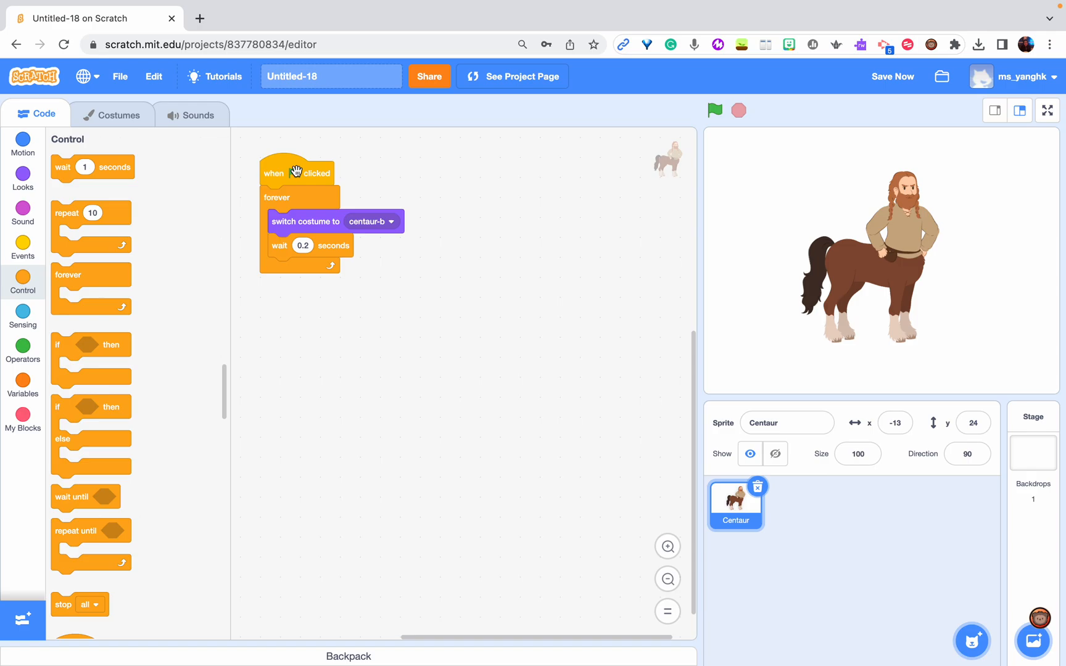
{"action": "left_click_drag", "start_coordinate": [296, 171], "coordinate": [326, 196]}
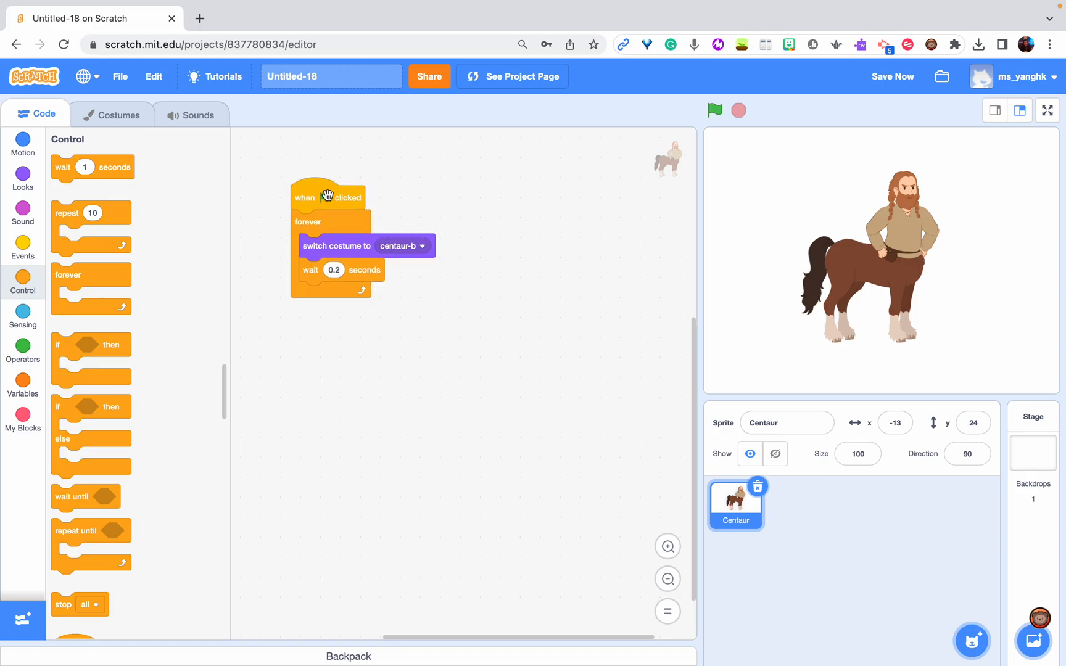
Run the script, then replace its switch costume block with a next costume block followed by the 0.2-second wait inside the forever loop
{"action": "left_click", "coordinate": [716, 111]}
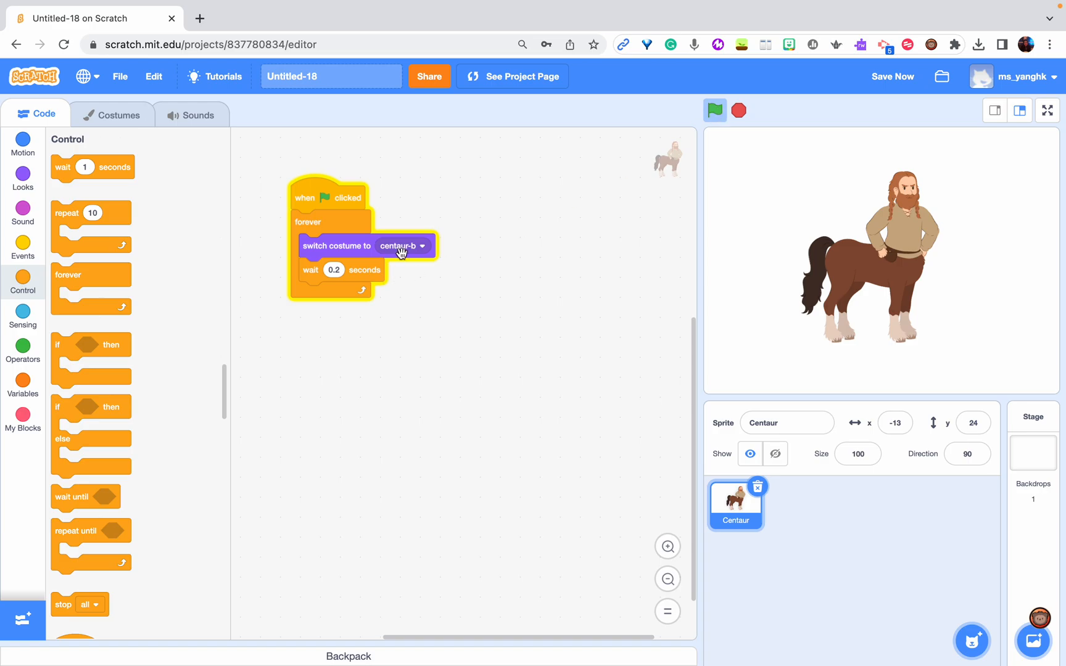
{"action": "left_click_drag", "start_coordinate": [364, 269], "coordinate": [378, 442]}
{"action": "left_click_drag", "start_coordinate": [356, 246], "coordinate": [86, 210]}
{"action": "left_click", "coordinate": [26, 182]}
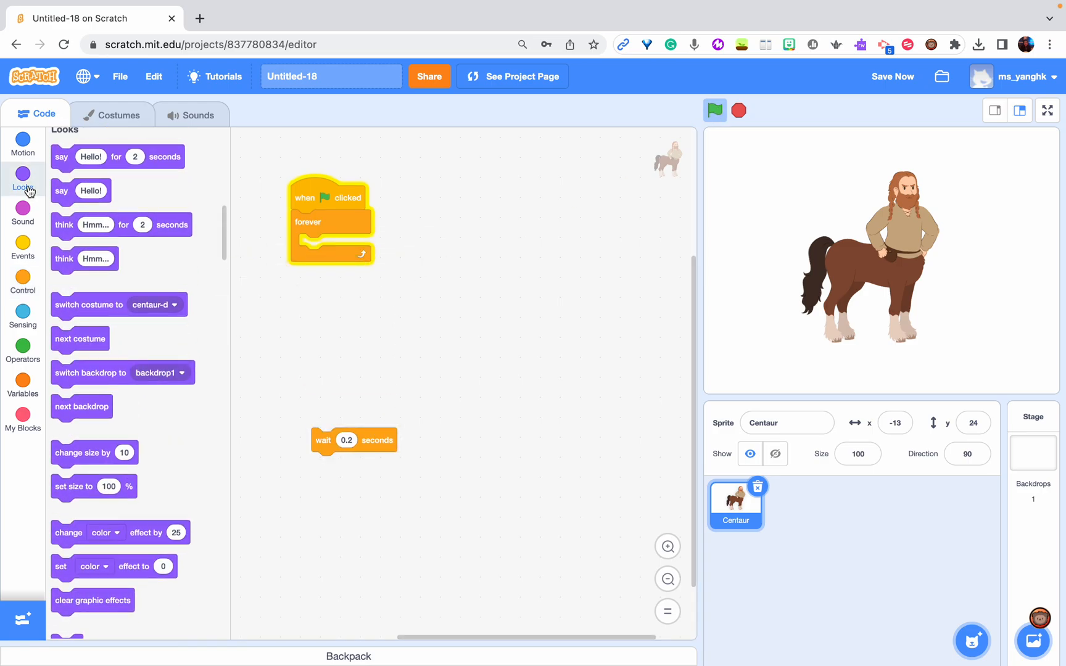
{"action": "left_click_drag", "start_coordinate": [80, 355], "coordinate": [345, 244]}
{"action": "left_click_drag", "start_coordinate": [336, 444], "coordinate": [314, 472]}
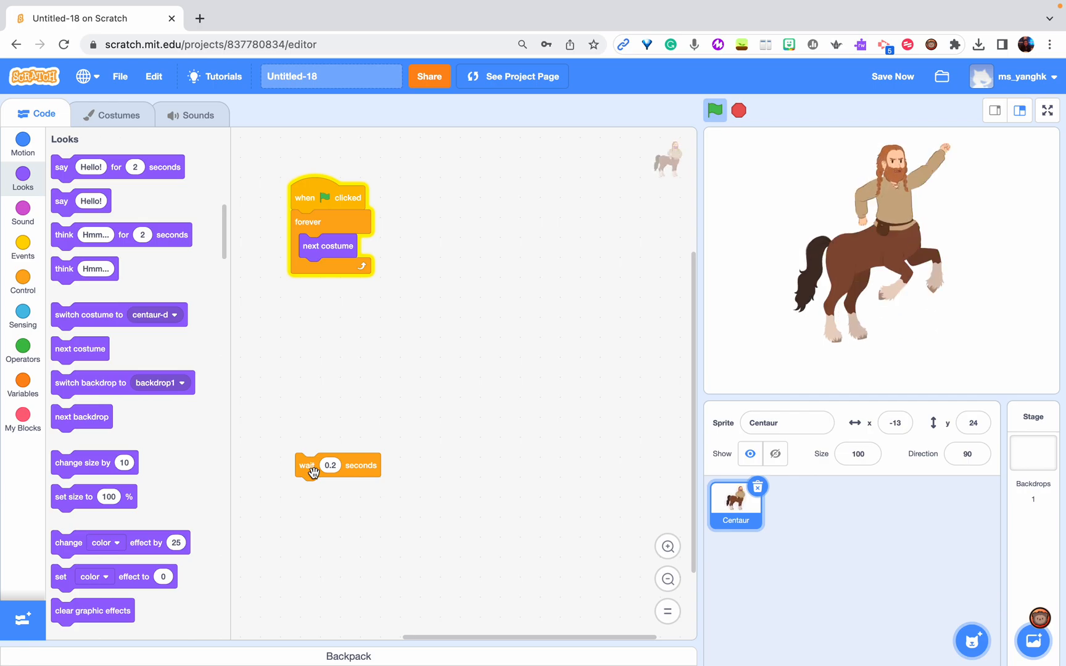
{"action": "left_click_drag", "start_coordinate": [314, 472], "coordinate": [315, 281]}
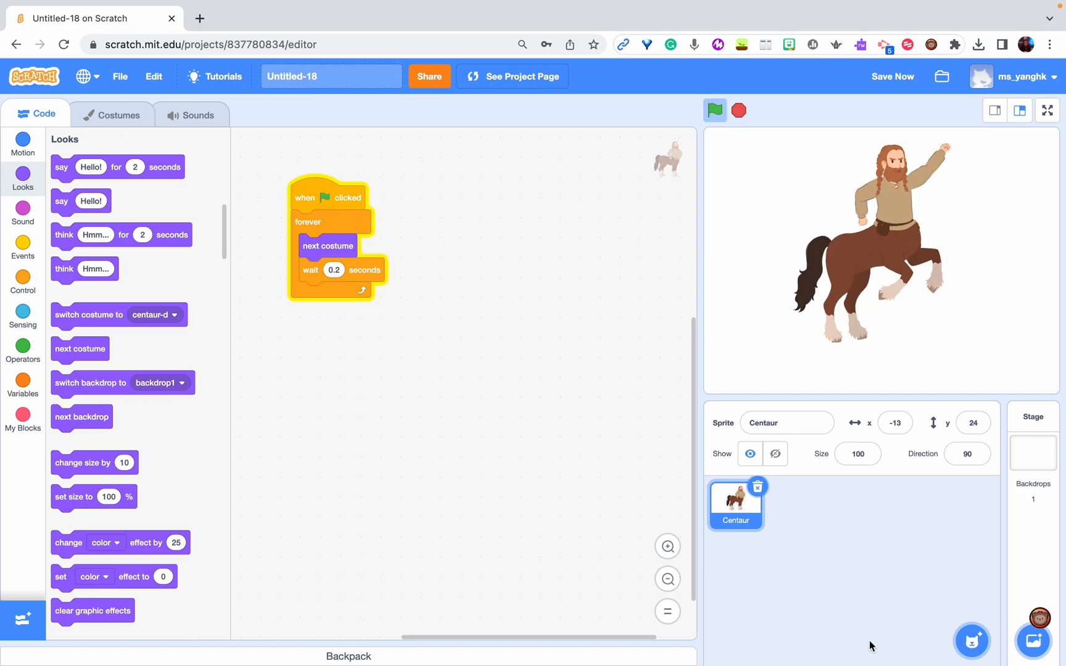
Try adding a blank painted sprite and a random surprise sprite, deleting each one again
{"action": "mouse_move", "coordinate": [973, 639]}
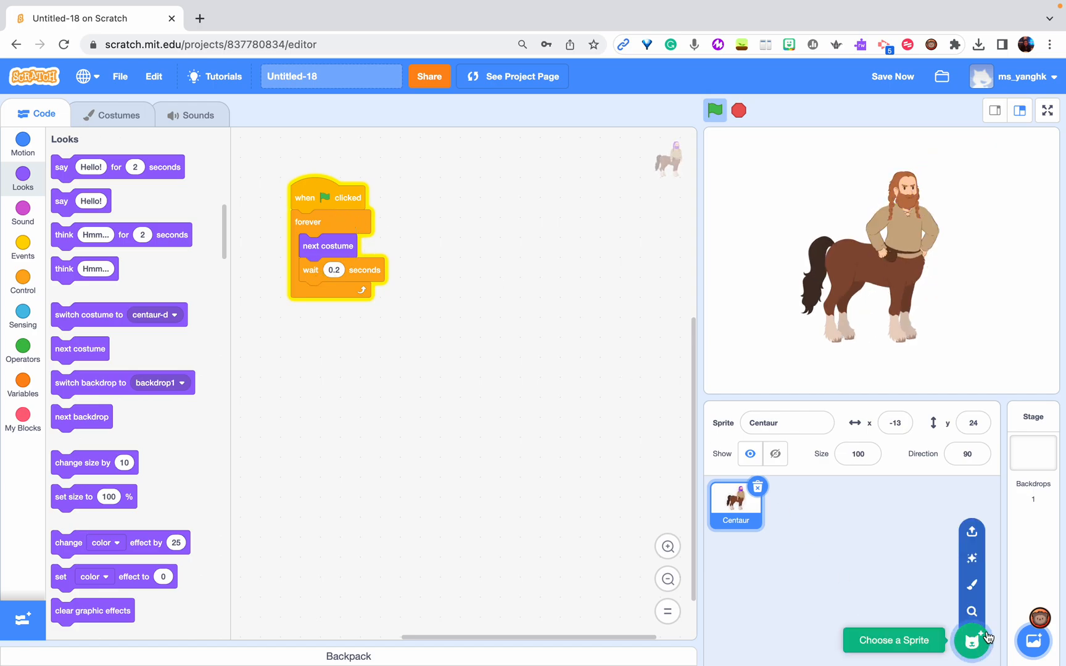
{"action": "left_click", "coordinate": [968, 571]}
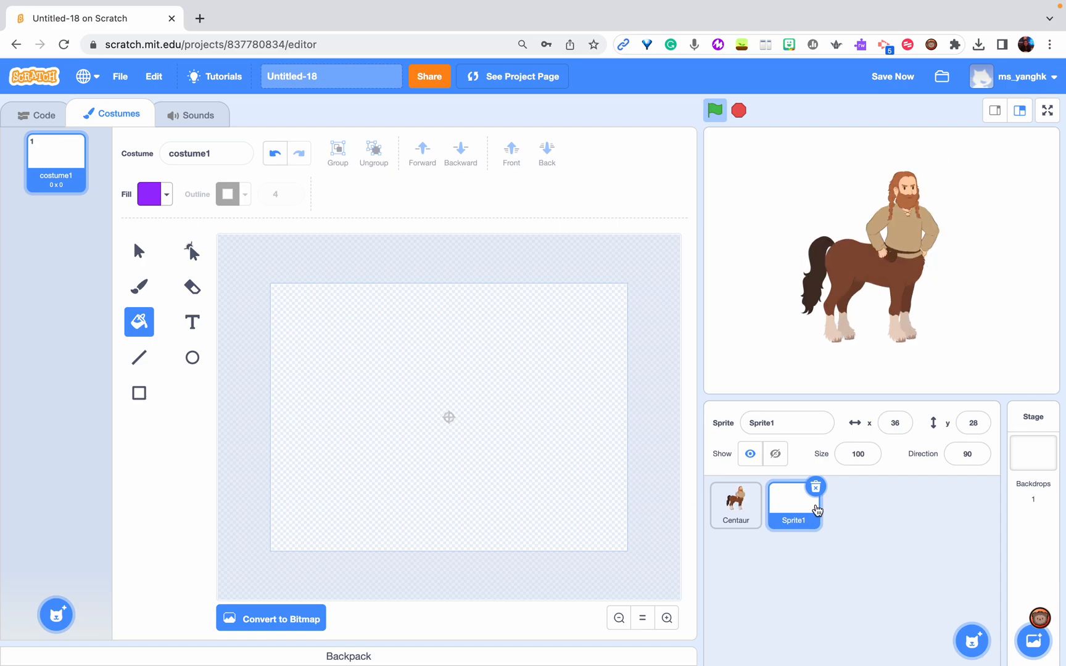
{"action": "left_click", "coordinate": [815, 488]}
{"action": "mouse_move", "coordinate": [973, 639]}
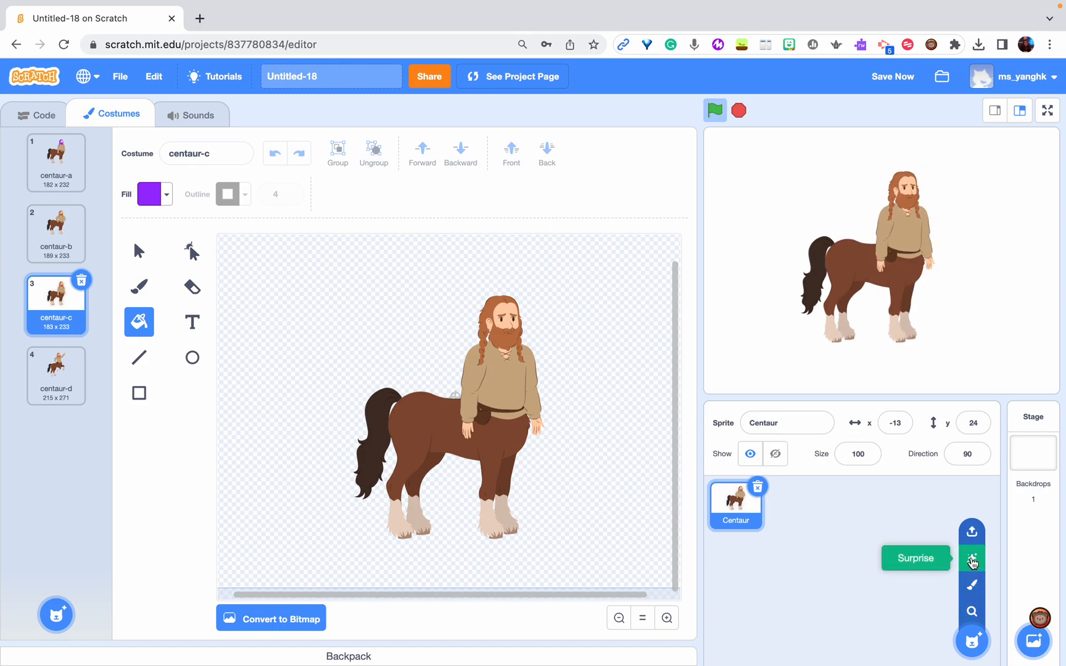
{"action": "left_click", "coordinate": [973, 562]}
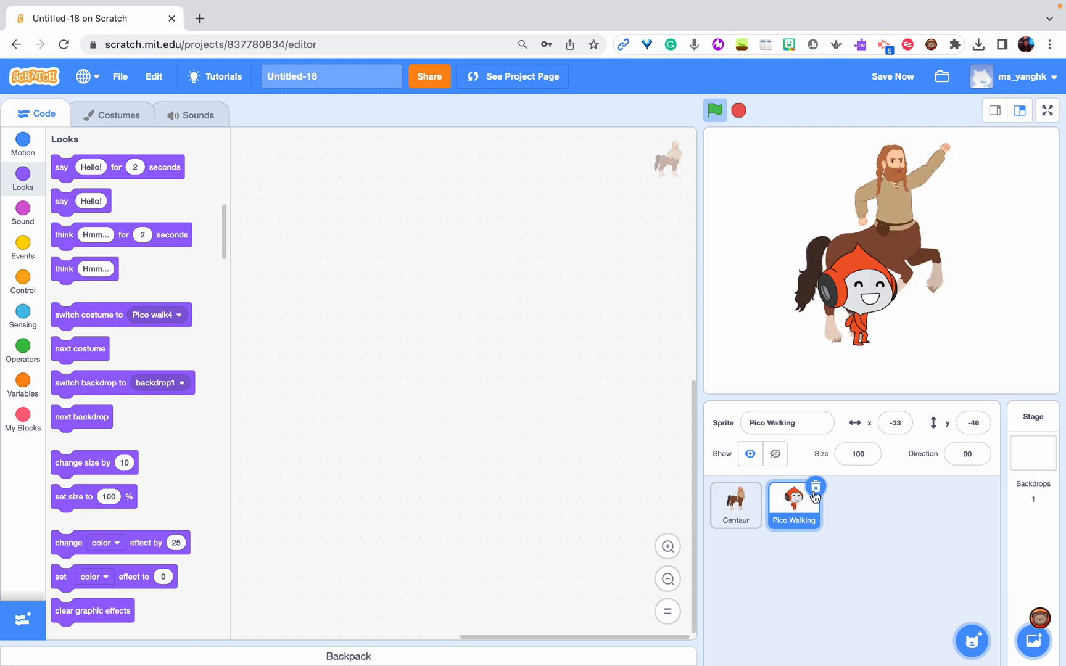
{"action": "left_click", "coordinate": [815, 492]}
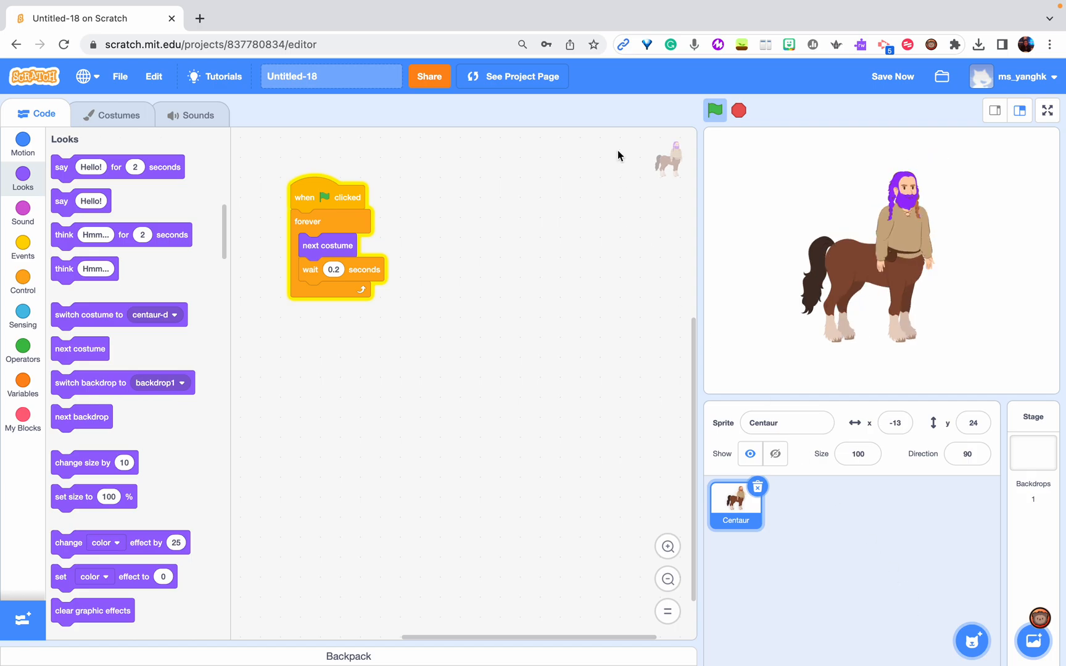
Stop the running script and upload panda.png from the Downloads folder as a new sprite
{"action": "left_click", "coordinate": [740, 111]}
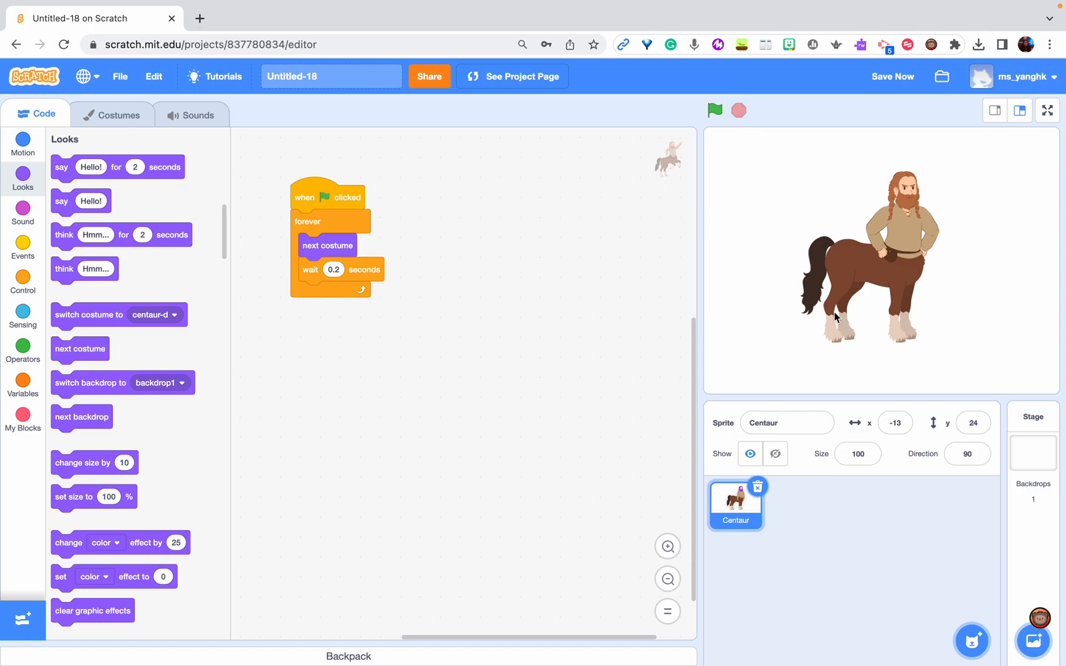
{"action": "mouse_move", "coordinate": [973, 642]}
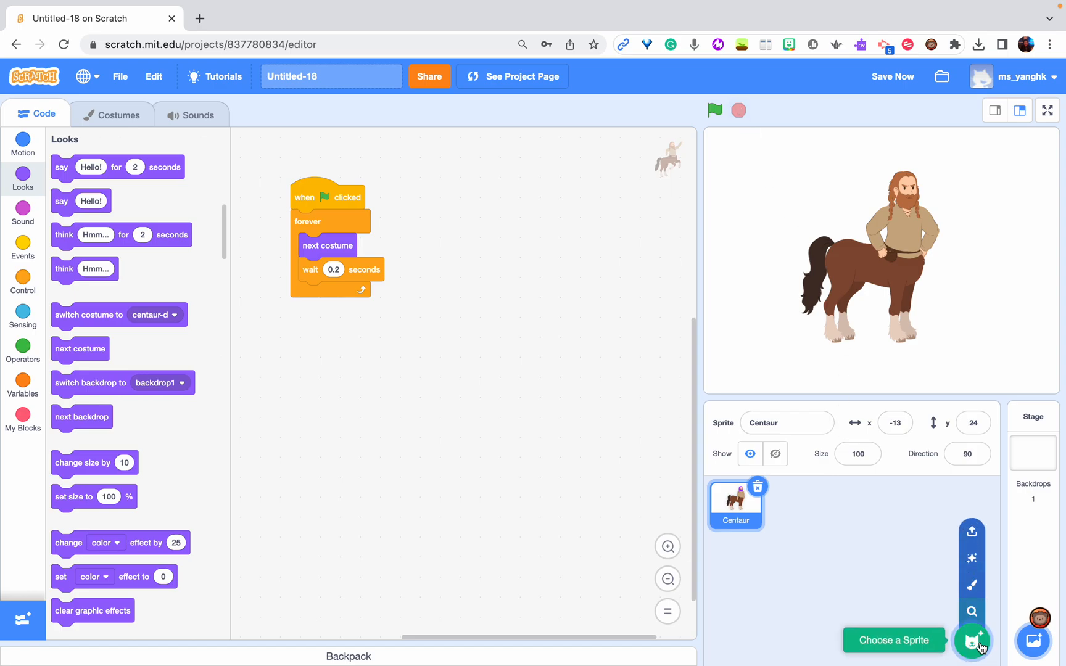
{"action": "left_click", "coordinate": [973, 533]}
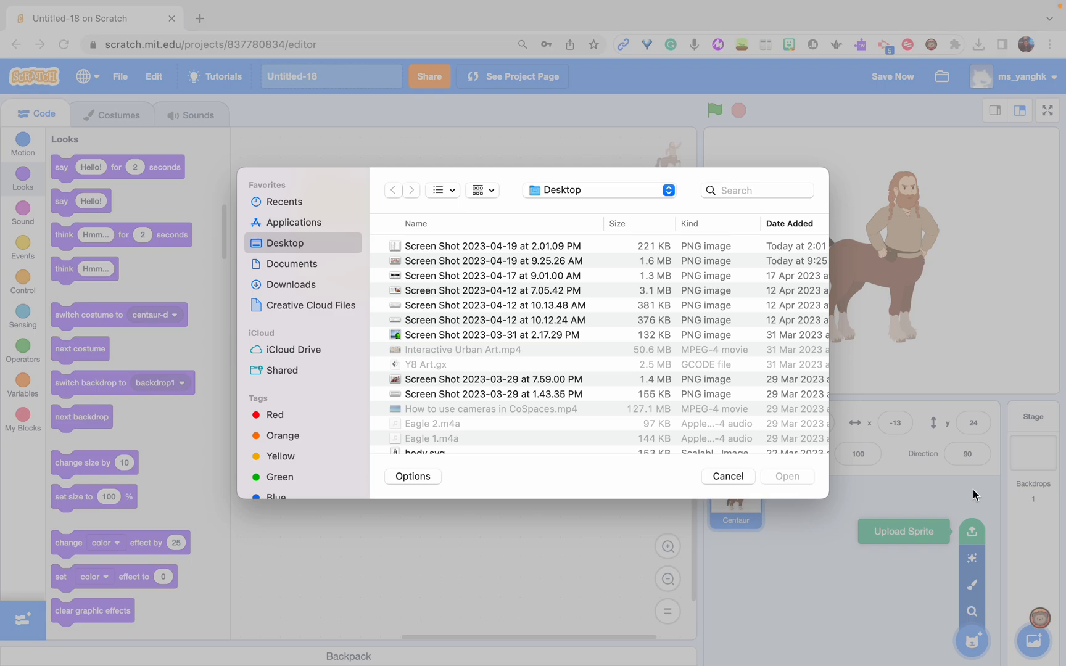
{"action": "left_click", "coordinate": [295, 282]}
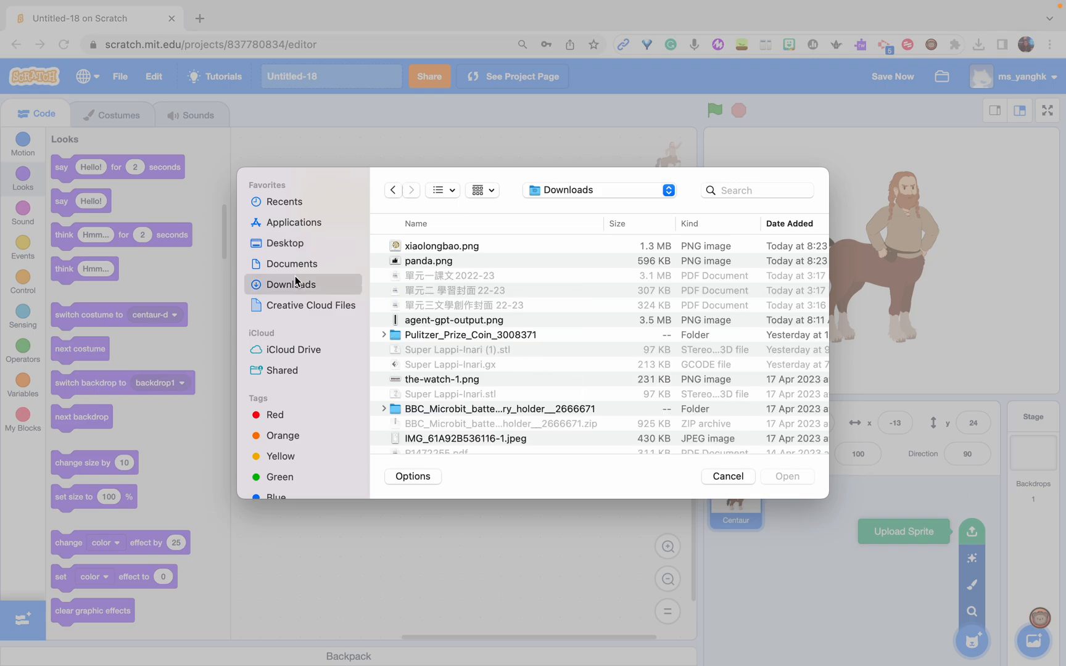
{"action": "left_click", "coordinate": [438, 263]}
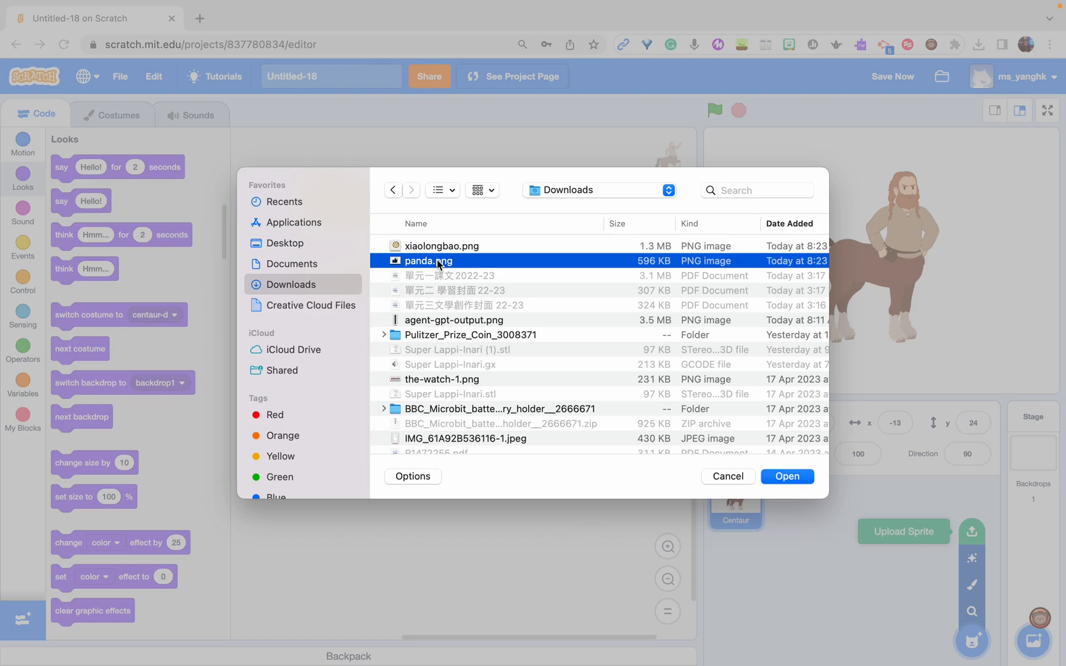
{"action": "left_click", "coordinate": [780, 480]}
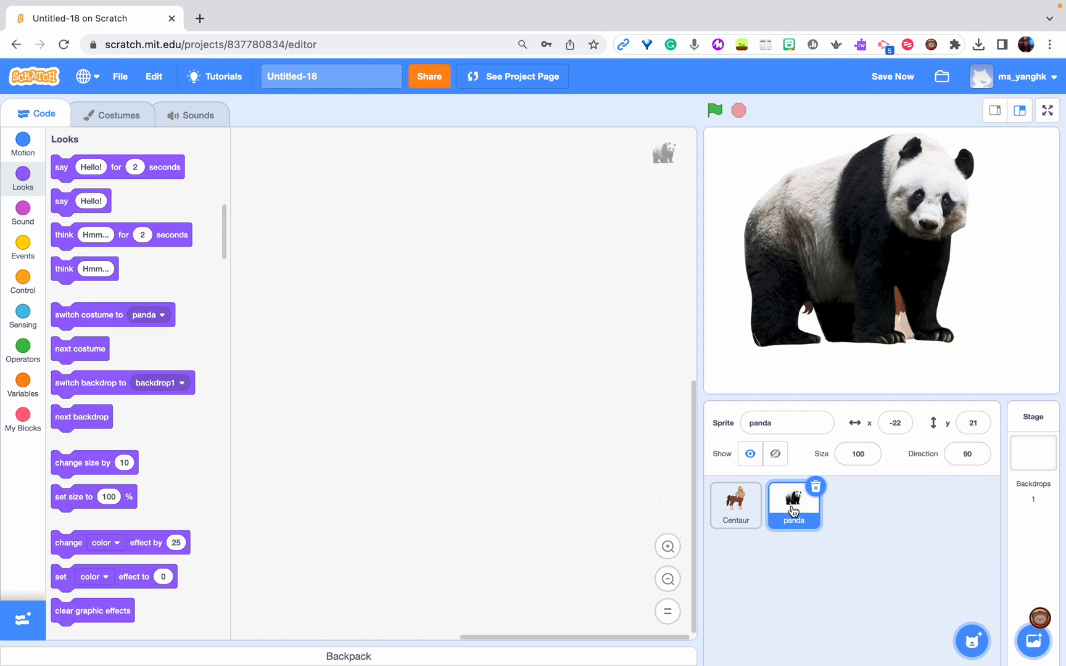
Set the panda sprite's size to 50 and move it beside the Centaur, at about x 148, y -47
{"action": "left_click", "coordinate": [866, 454]}
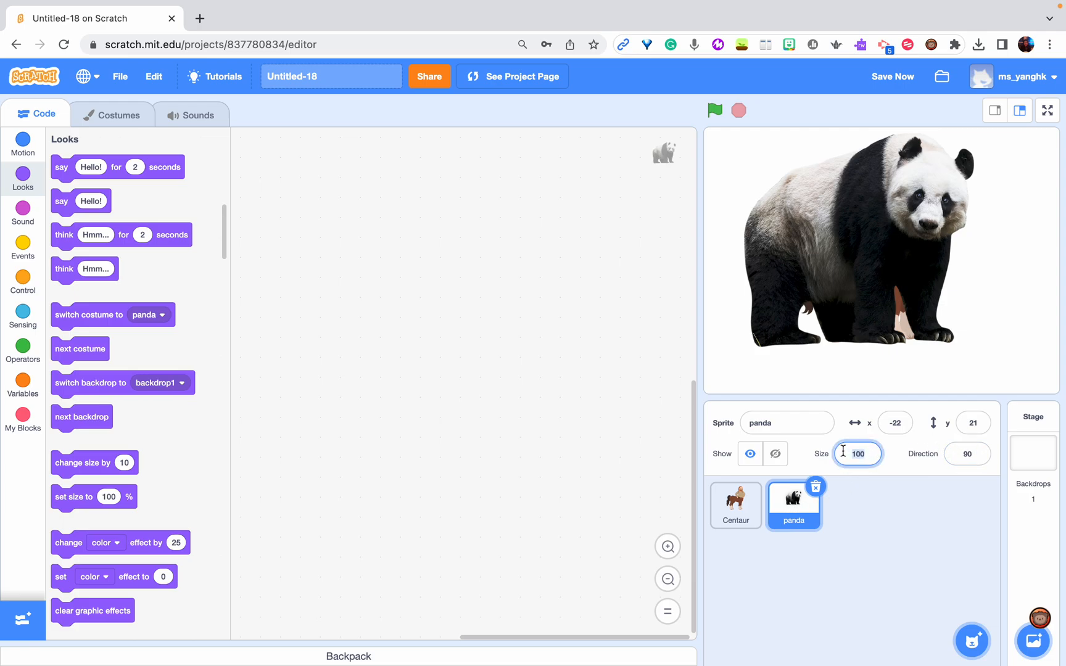
{"action": "key", "text": "Return"}
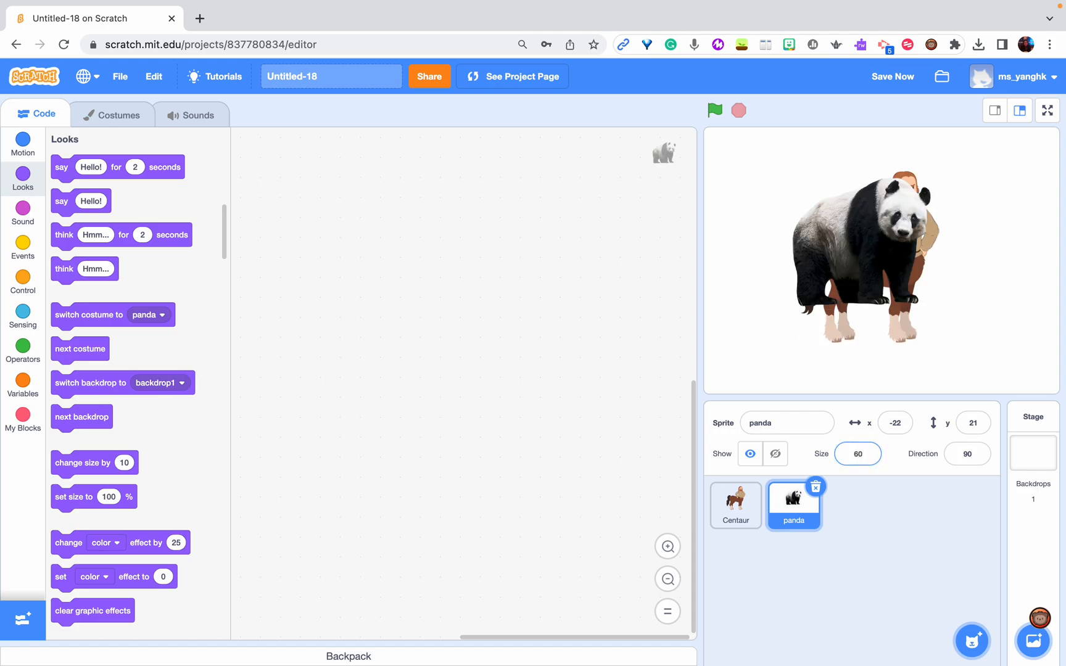
{"action": "left_click", "coordinate": [855, 449]}
{"action": "type", "text": "50"}
{"action": "key", "text": "Return"}
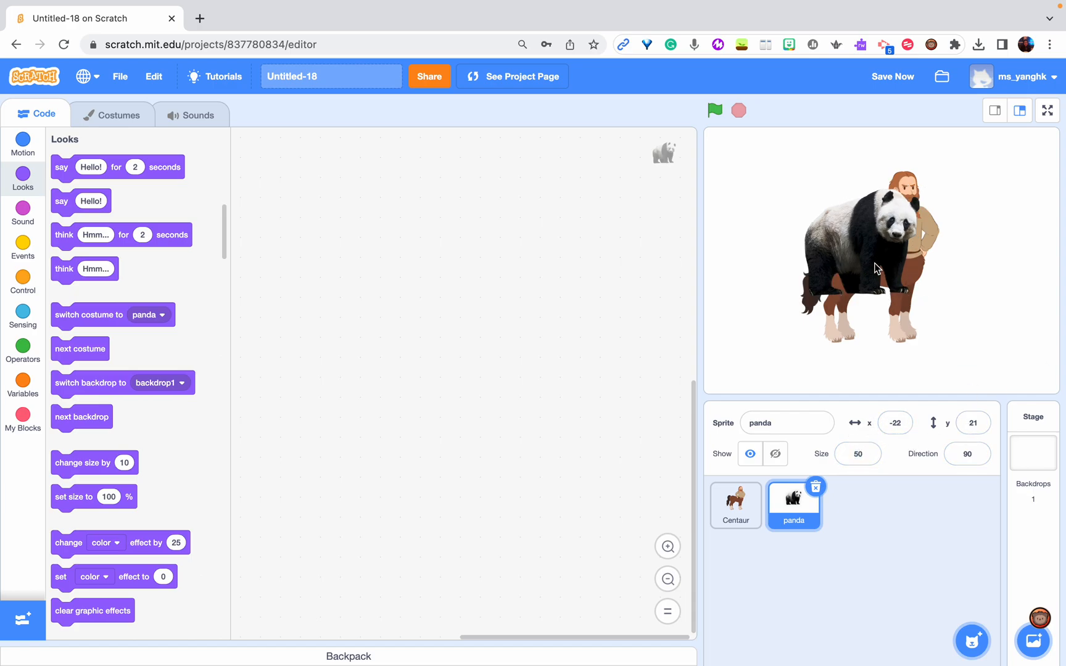
{"action": "left_click_drag", "start_coordinate": [864, 244], "coordinate": [994, 336]}
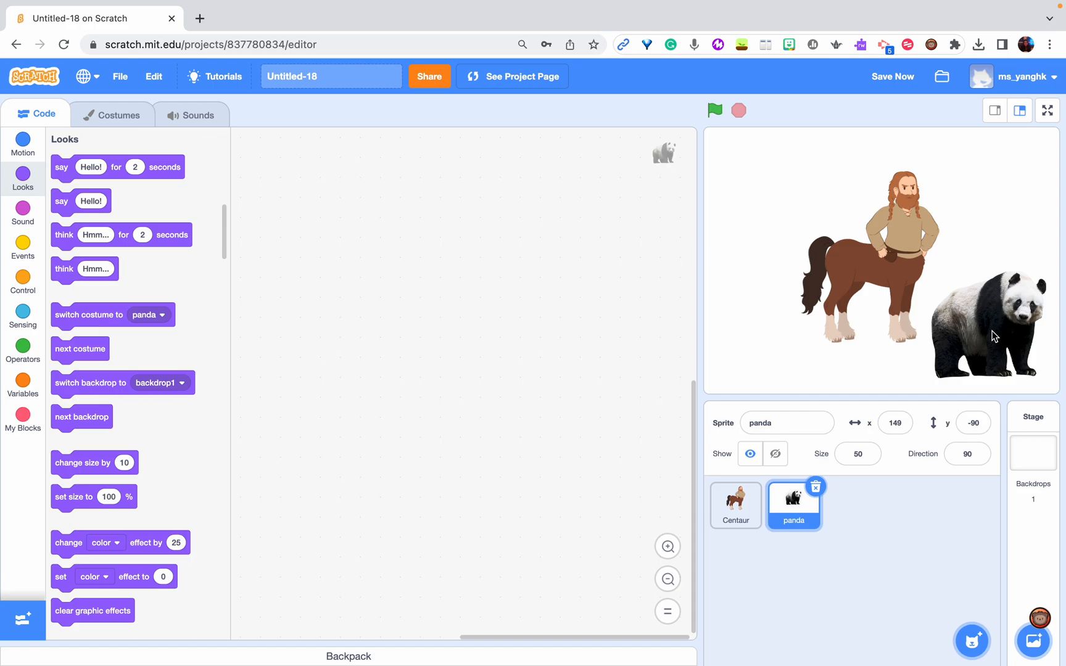
{"action": "mouse_move", "coordinate": [1015, 315]}
{"action": "left_mouse_down"}
{"action": "mouse_move", "coordinate": [1012, 250]}
{"action": "mouse_move", "coordinate": [1007, 313]}
{"action": "left_mouse_up"}
Try turning the panda's direction on the dial and reset it to 90
{"action": "left_click", "coordinate": [957, 451]}
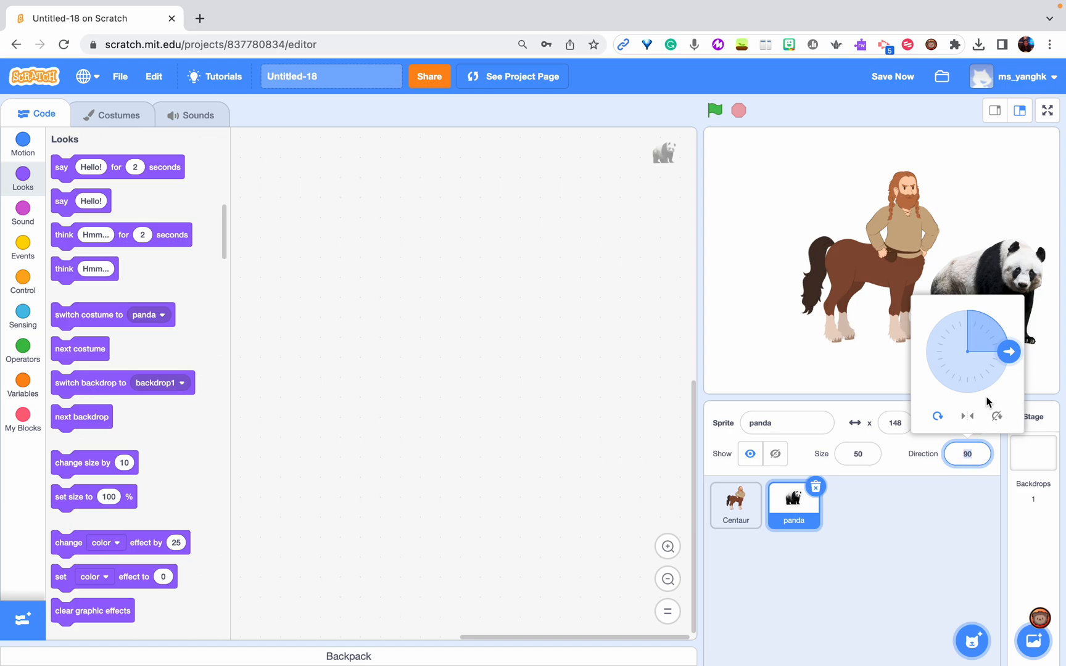
{"action": "mouse_move", "coordinate": [1010, 352]}
{"action": "left_mouse_down"}
{"action": "mouse_move", "coordinate": [1000, 381]}
{"action": "mouse_move", "coordinate": [938, 376]}
{"action": "mouse_move", "coordinate": [940, 317]}
{"action": "mouse_move", "coordinate": [992, 317]}
{"action": "mouse_move", "coordinate": [1019, 349]}
{"action": "mouse_move", "coordinate": [1017, 363]}
{"action": "mouse_move", "coordinate": [1015, 349]}
{"action": "left_mouse_up"}
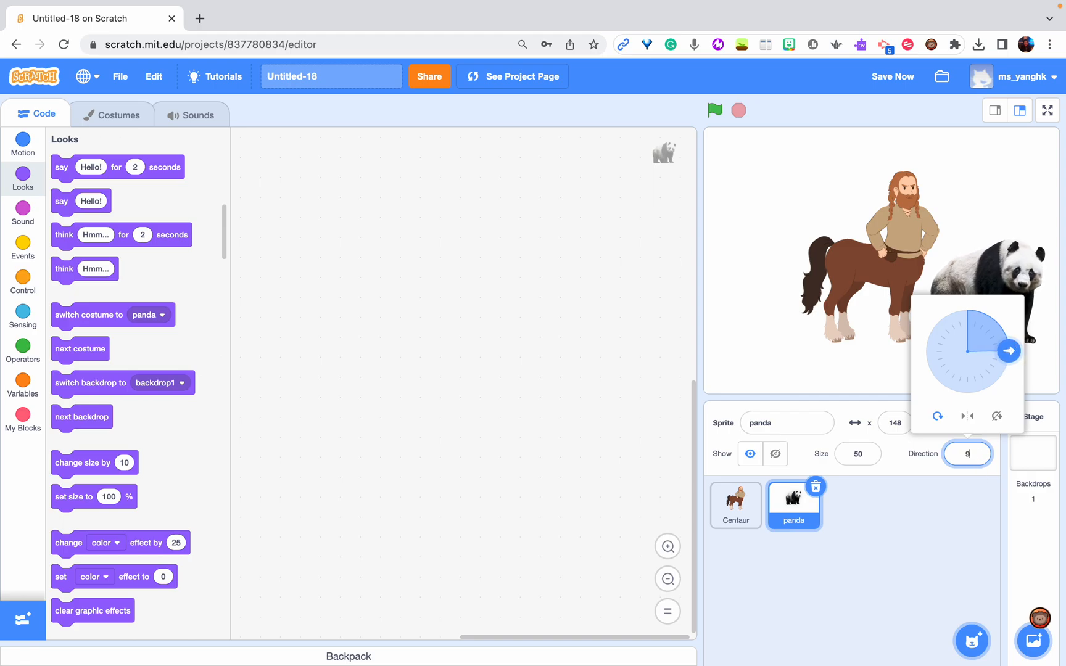
{"action": "type", "text": "0"}
{"action": "left_click", "coordinate": [929, 558]}
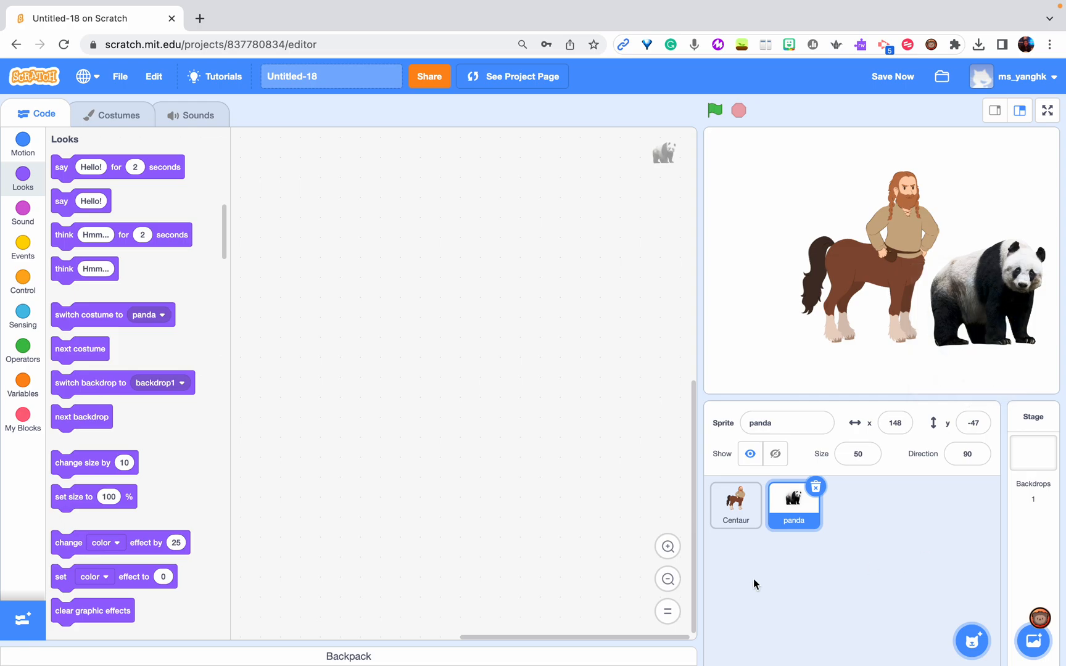
Upload xiaolongbao.png from the Downloads folder as a new sprite and move it off the panda on the stage
{"action": "mouse_move", "coordinate": [981, 658]}
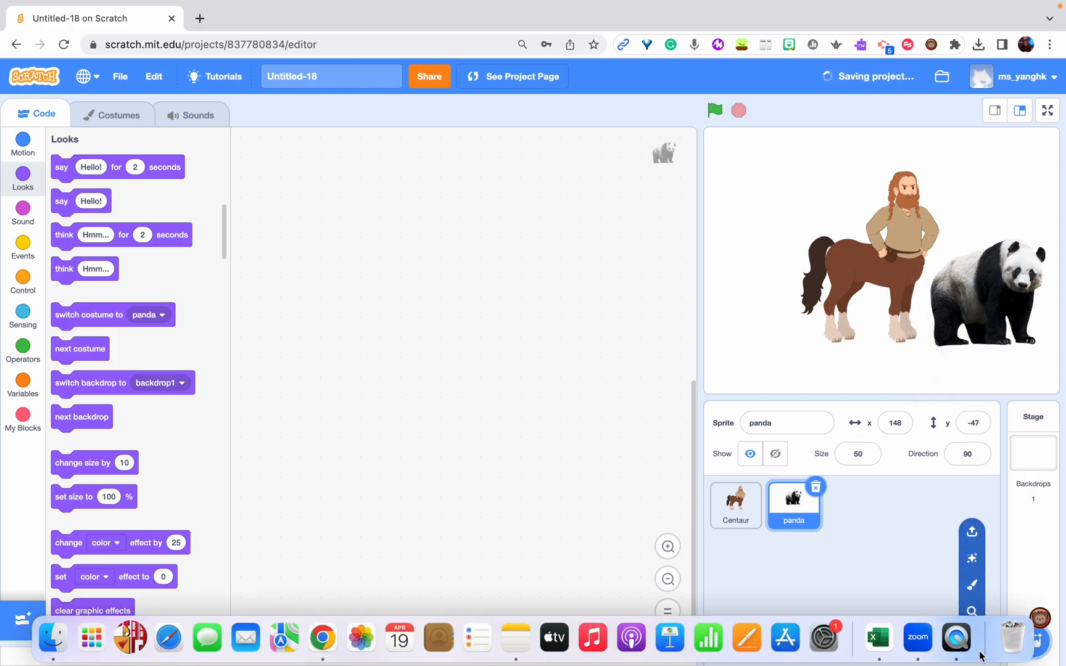
{"action": "left_click", "coordinate": [972, 534]}
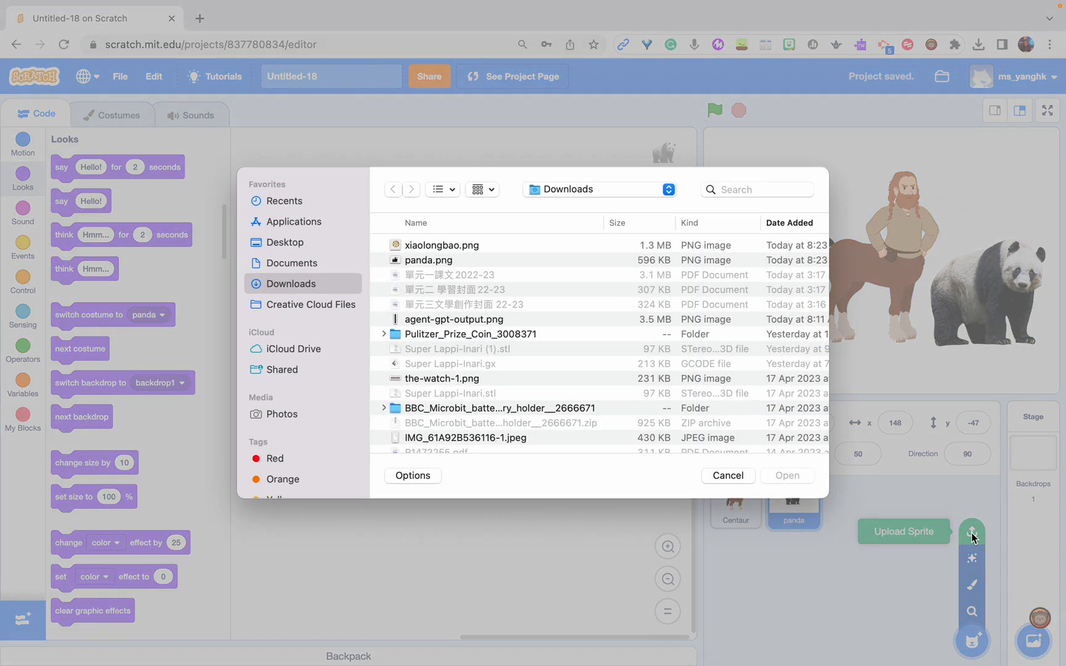
{"action": "double_click", "coordinate": [457, 253]}
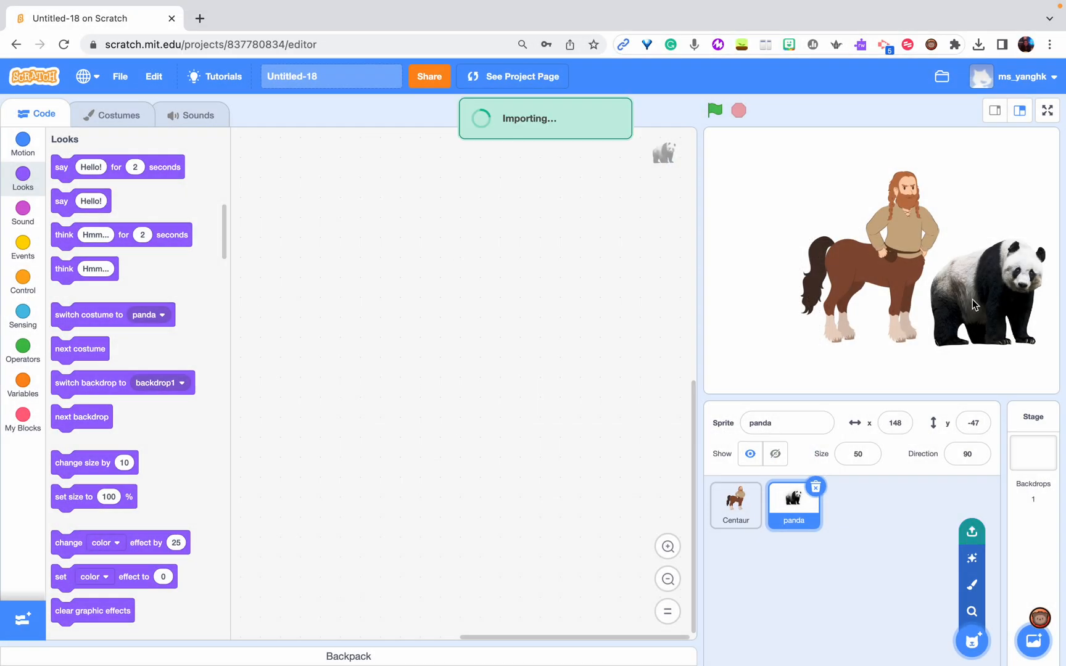
{"action": "left_click_drag", "start_coordinate": [944, 279], "coordinate": [864, 307]}
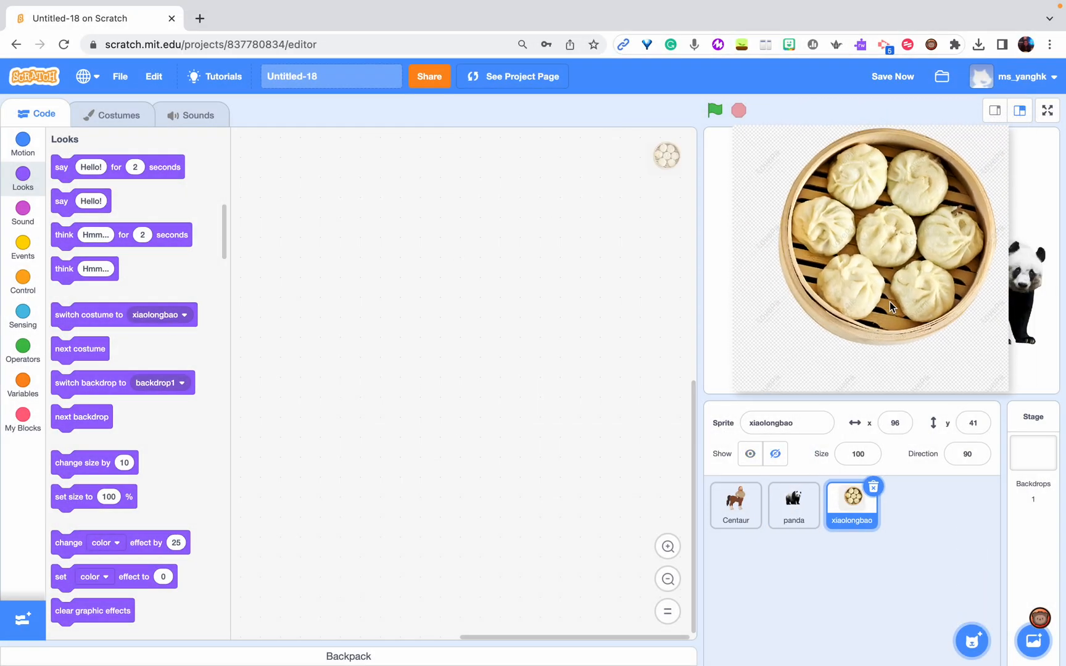
{"action": "left_click_drag", "start_coordinate": [902, 263], "coordinate": [821, 267]}
Move the panda up to about x 149, y 15, and delete the xiaolongbao sprite
{"action": "left_click_drag", "start_coordinate": [981, 293], "coordinate": [982, 246]}
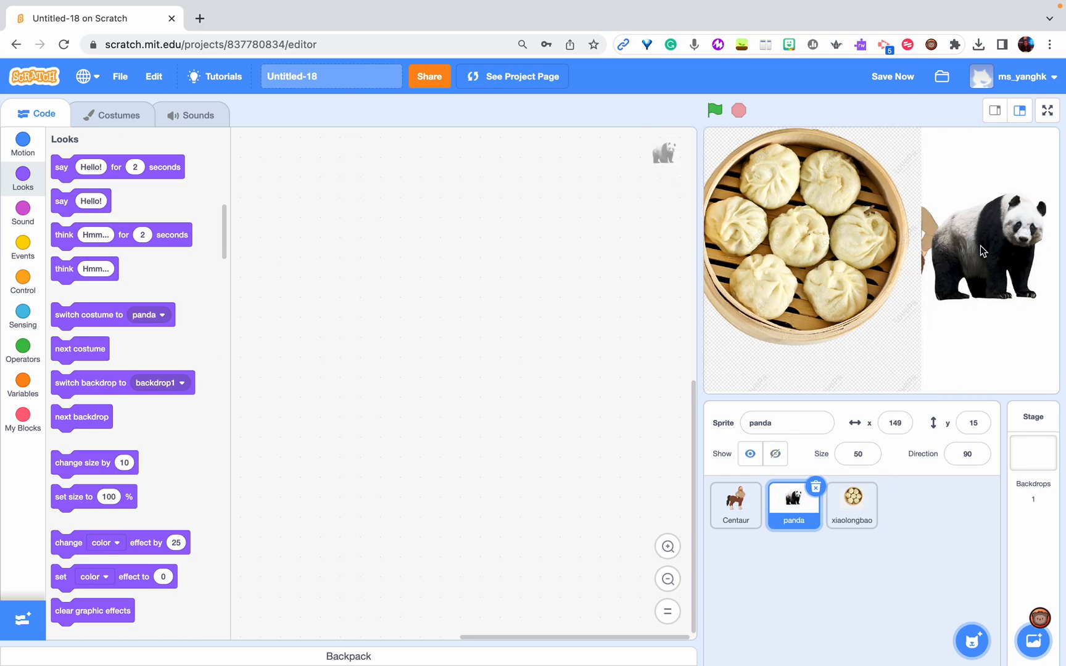
{"action": "left_click_drag", "start_coordinate": [833, 298], "coordinate": [876, 312]}
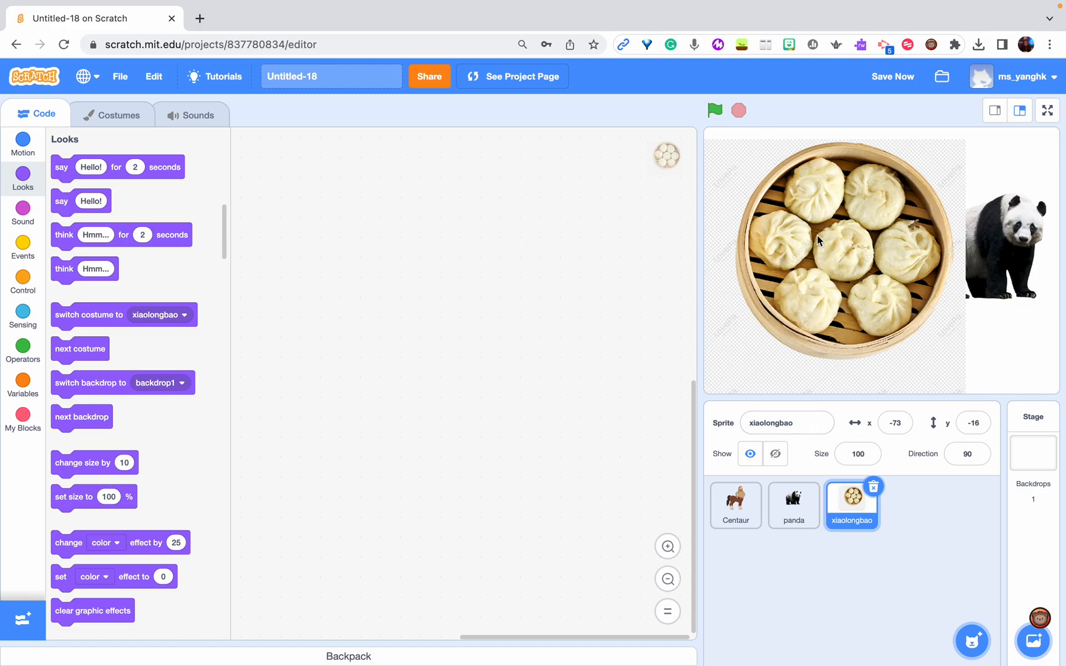
{"action": "left_click_drag", "start_coordinate": [788, 280], "coordinate": [831, 273]}
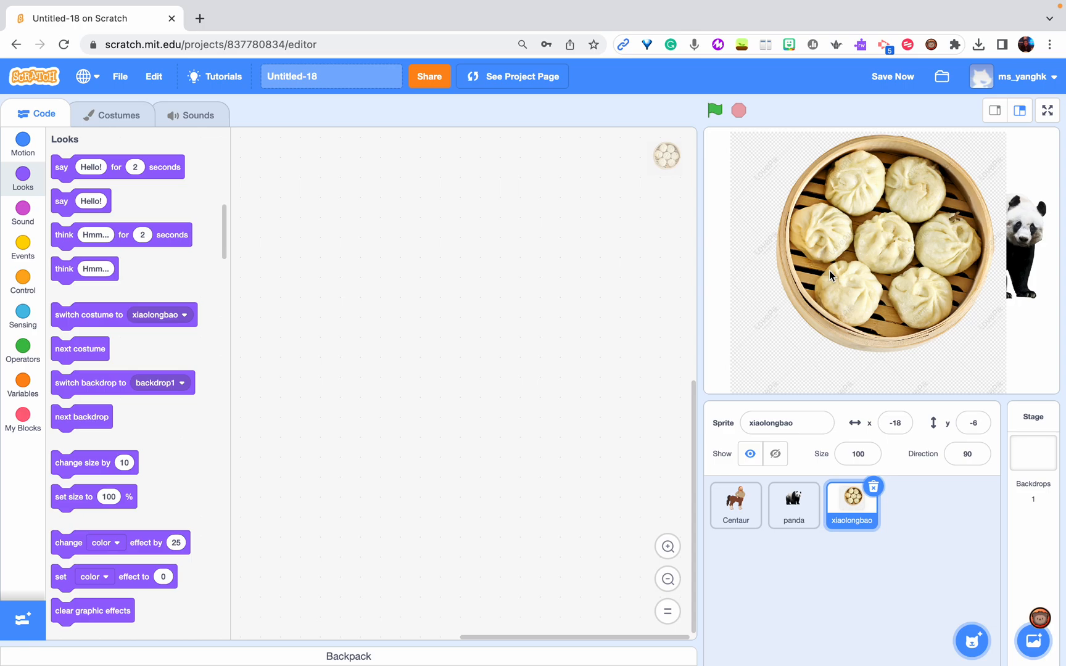
{"action": "left_click", "coordinate": [874, 491]}
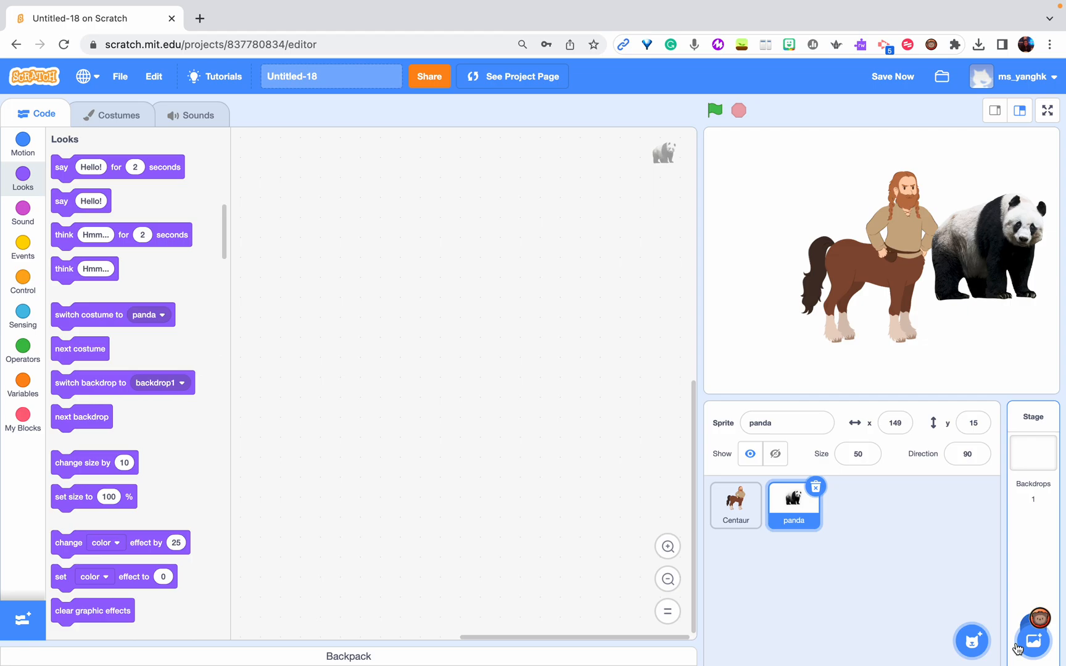
Select the Stage and add the City With Water backdrop from the backdrop library
{"action": "left_click", "coordinate": [1033, 461]}
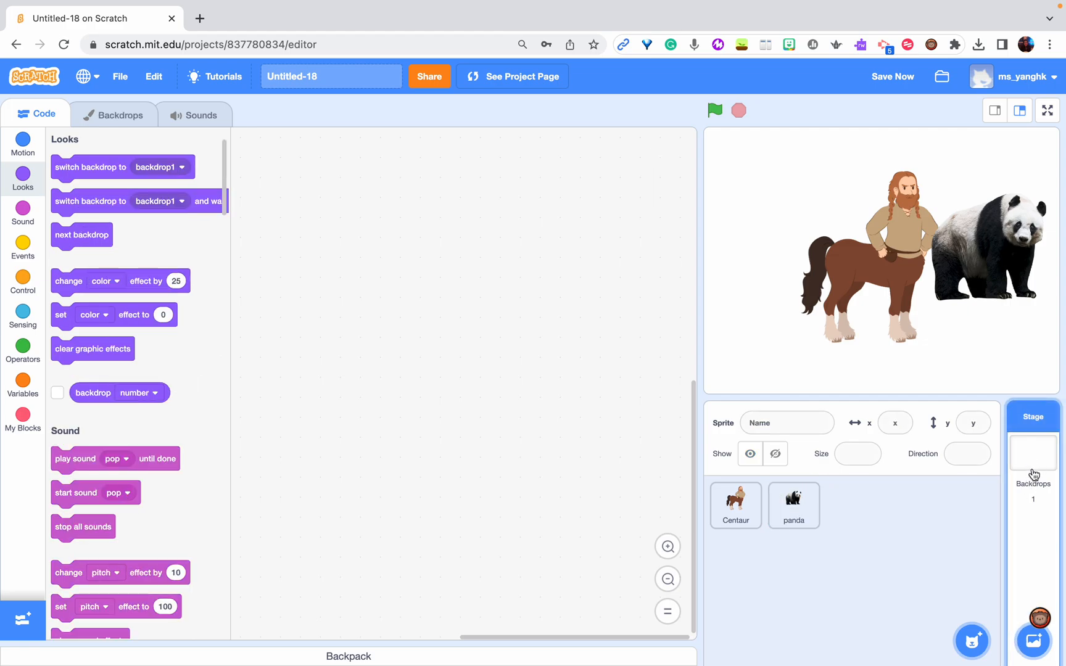
{"action": "mouse_move", "coordinate": [1042, 644]}
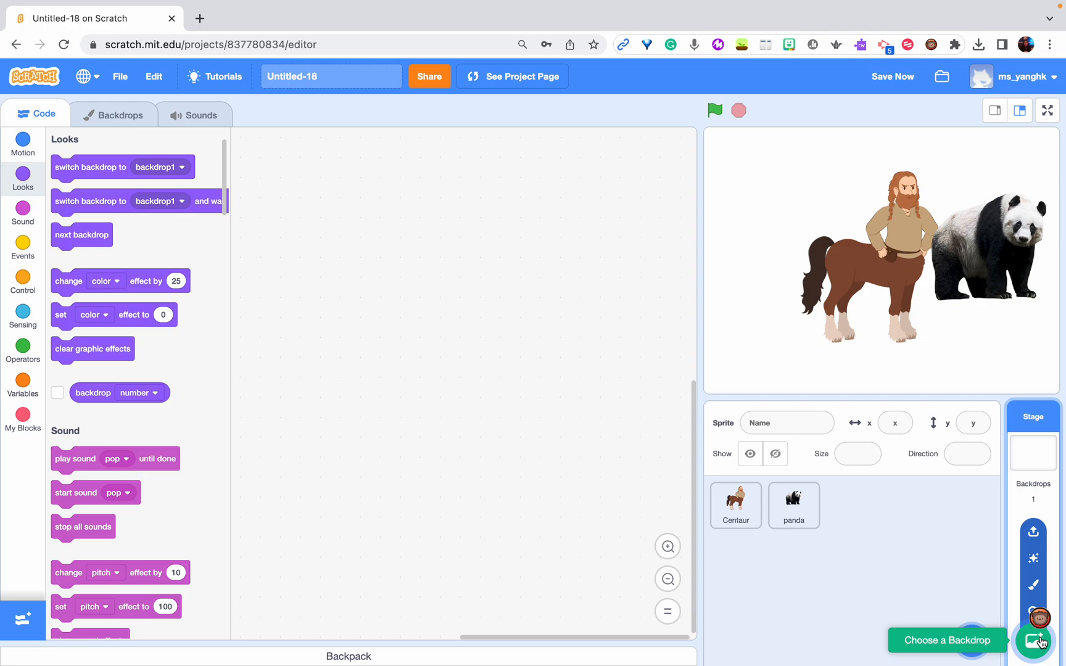
{"action": "left_click", "coordinate": [1034, 641]}
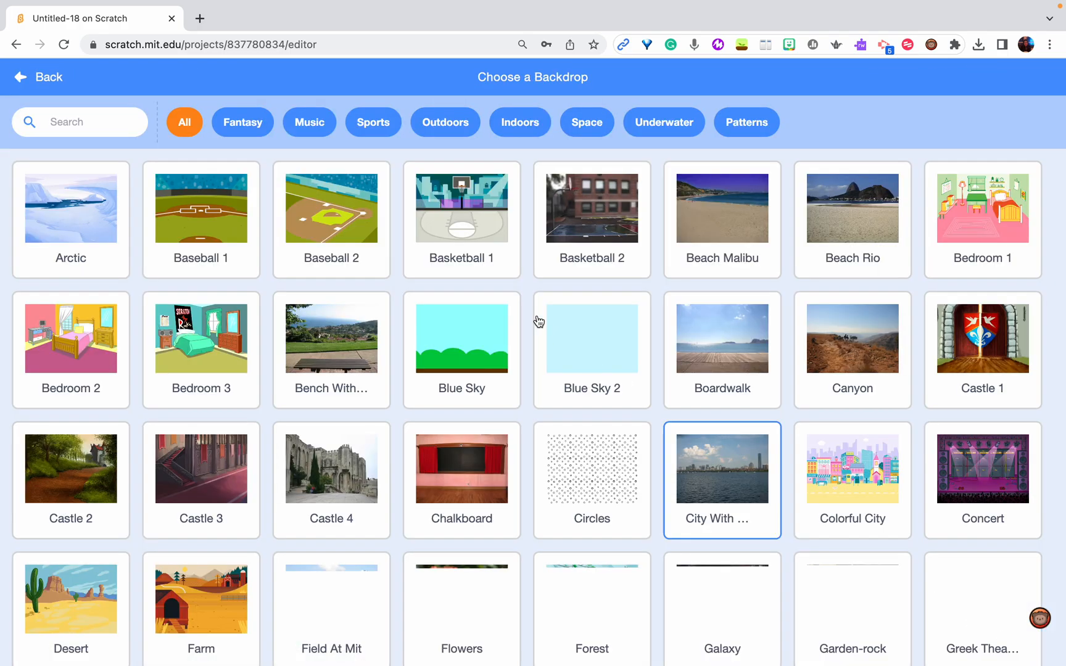
{"action": "scroll", "coordinate": [580, 289], "scroll_direction": "down", "scroll_amount": 3}
{"action": "scroll", "coordinate": [580, 289], "scroll_direction": "up", "scroll_amount": 3}
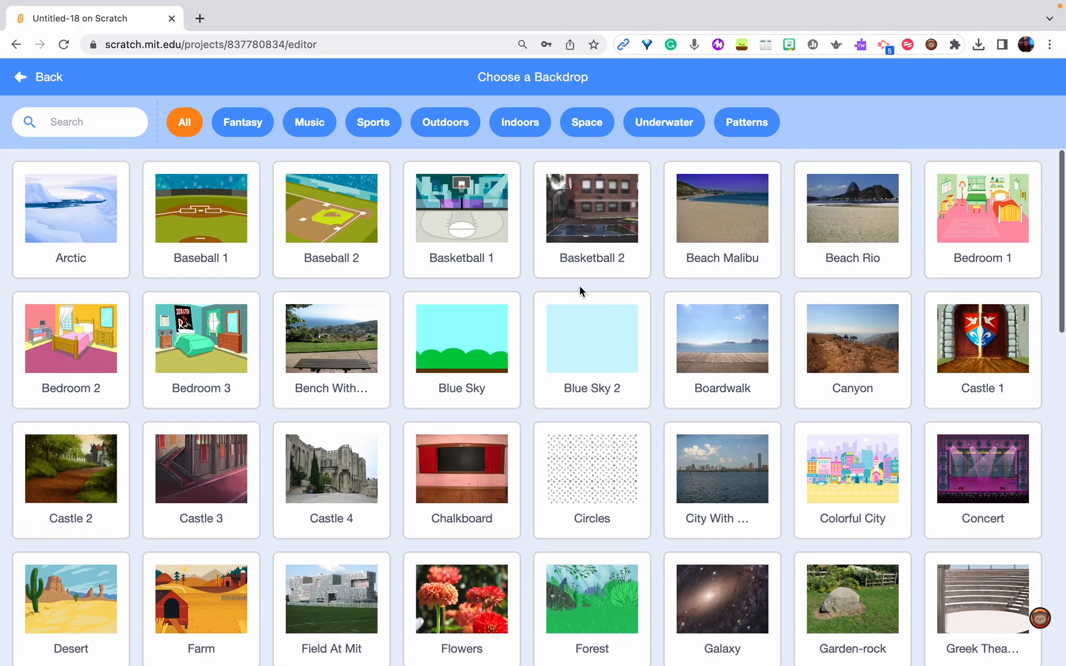
{"action": "scroll", "coordinate": [580, 290], "scroll_direction": "down", "scroll_amount": 1}
{"action": "scroll", "coordinate": [580, 290], "scroll_direction": "up", "scroll_amount": 1}
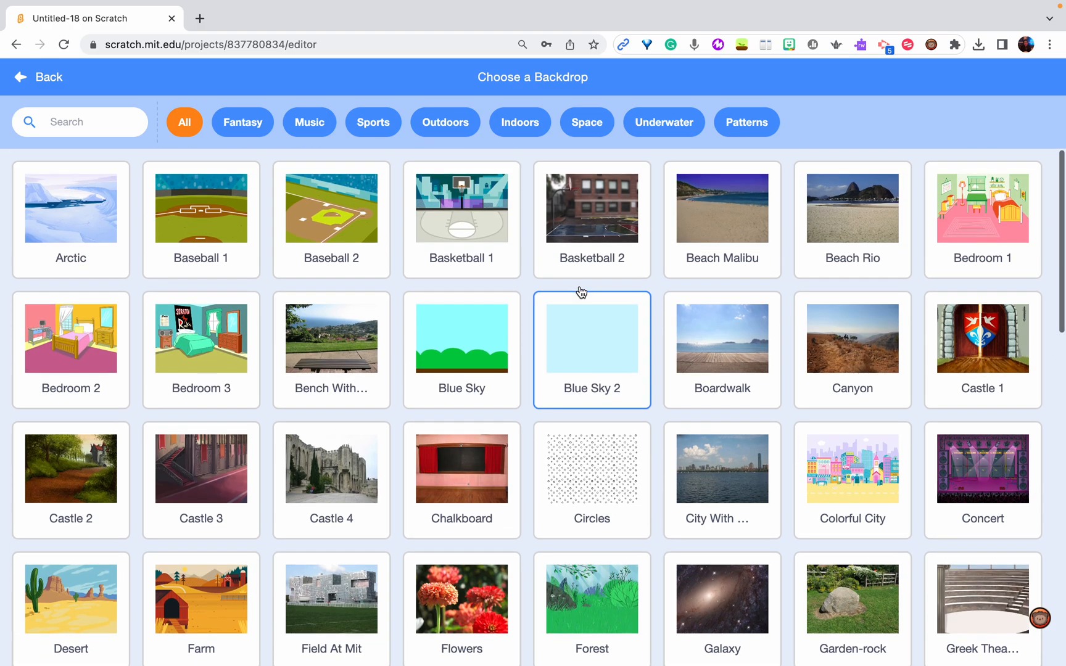
{"action": "left_click", "coordinate": [693, 472]}
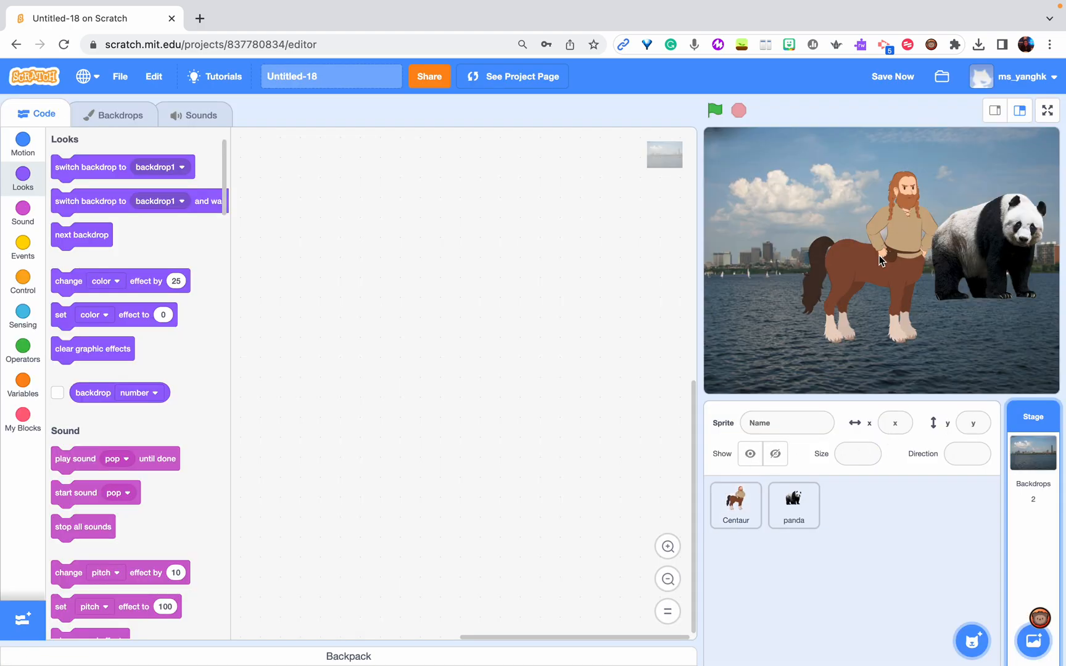
Set the Centaur's size to 60 and move it to about x -161, y -67, with the panda at about x 130, y -53
{"action": "left_click_drag", "start_coordinate": [881, 261], "coordinate": [798, 276]}
{"action": "left_click", "coordinate": [867, 454]}
{"action": "left_click_drag", "start_coordinate": [867, 453], "coordinate": [819, 457]}
{"action": "type", "text": "60"}
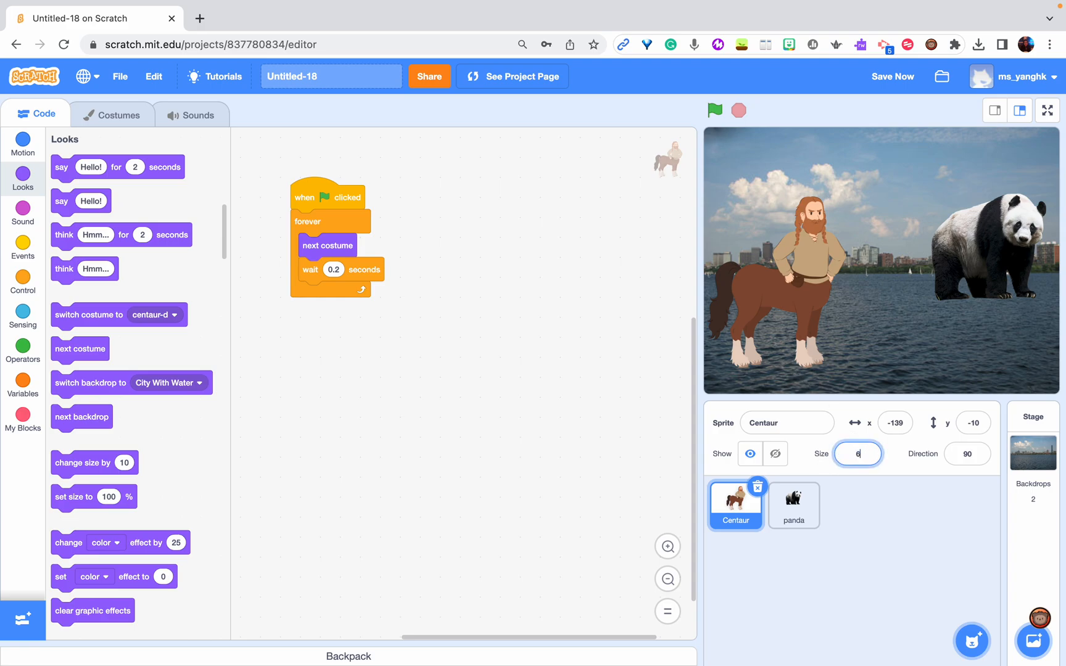
{"action": "key", "text": "Return"}
{"action": "left_click_drag", "start_coordinate": [795, 287], "coordinate": [779, 330]}
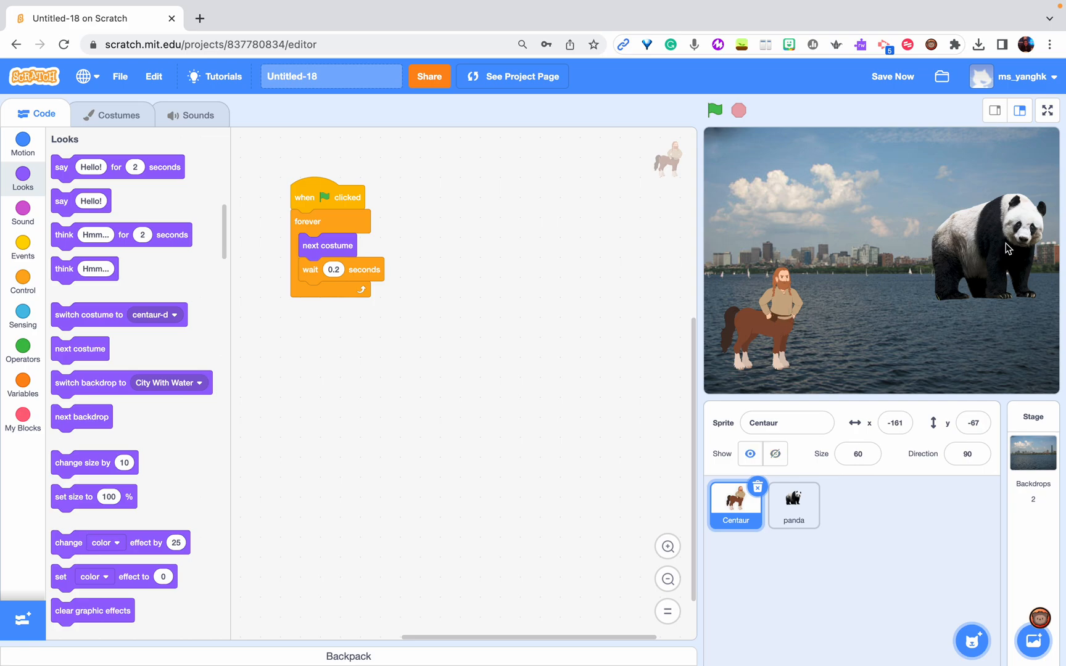
{"action": "left_click_drag", "start_coordinate": [1004, 243], "coordinate": [991, 295]}
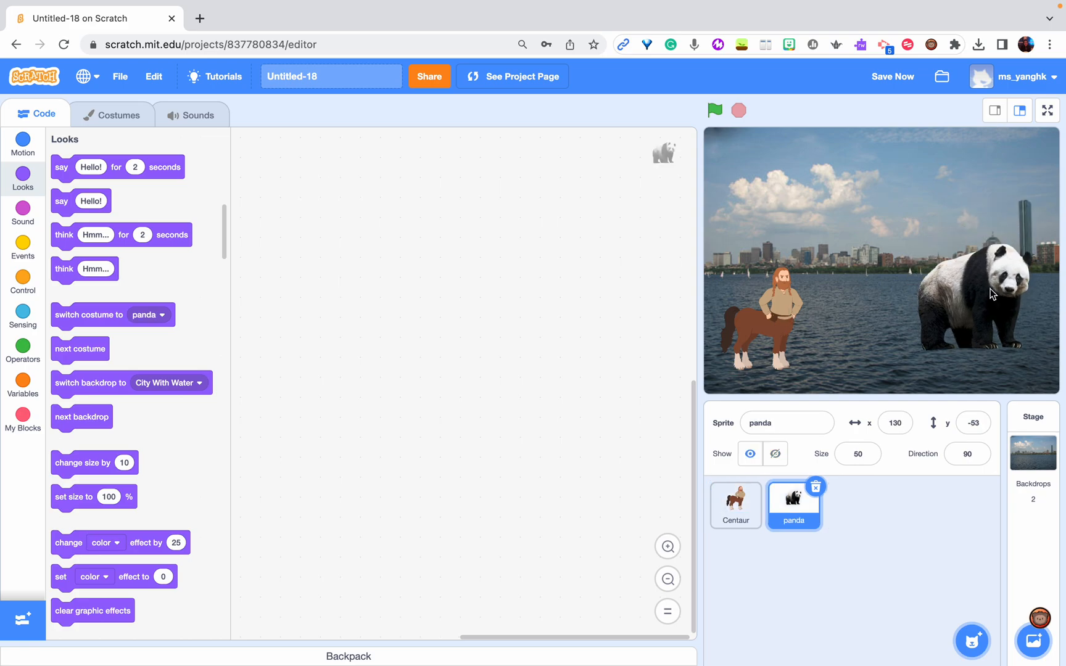
Add the Beach Rio backdrop from the library to the Stage
{"action": "left_click", "coordinate": [1033, 456]}
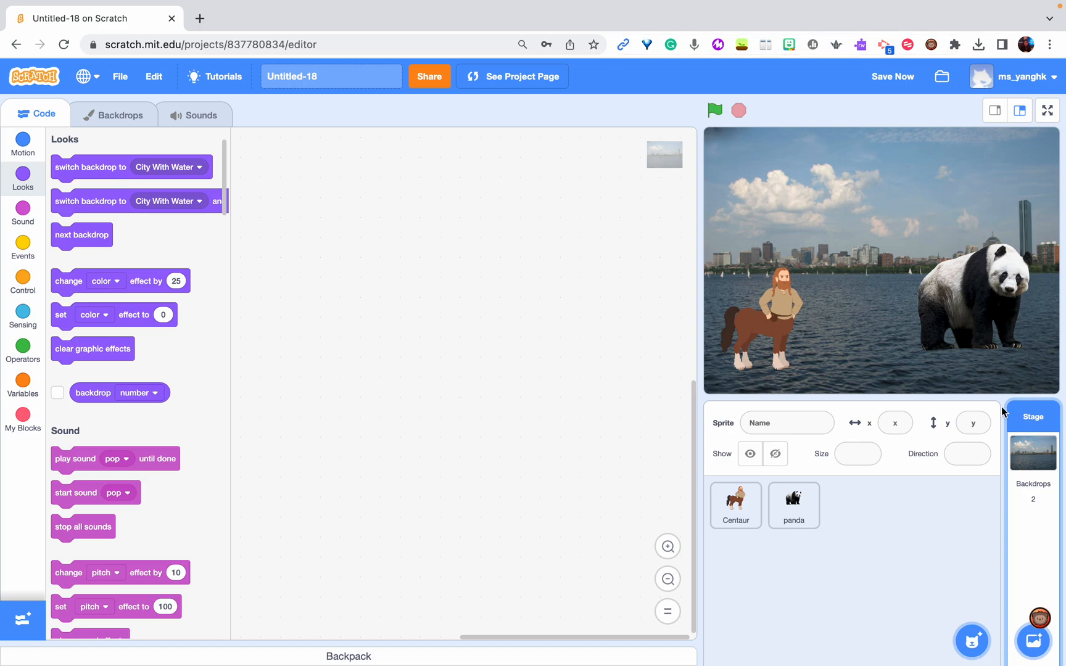
{"action": "left_click", "coordinate": [1034, 644]}
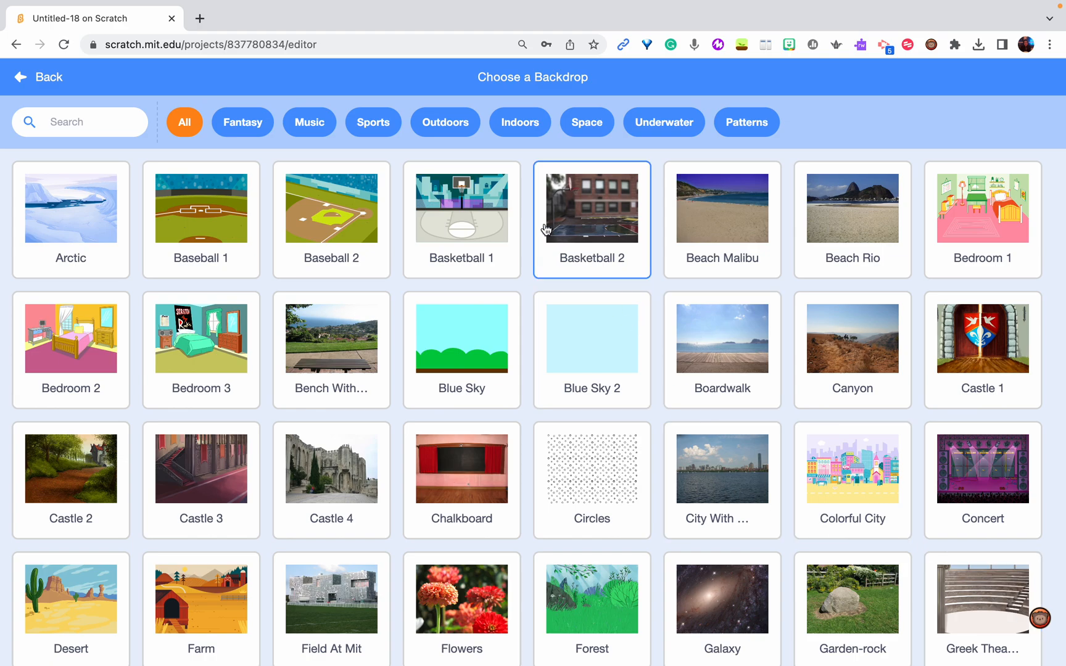
{"action": "left_click", "coordinate": [831, 229]}
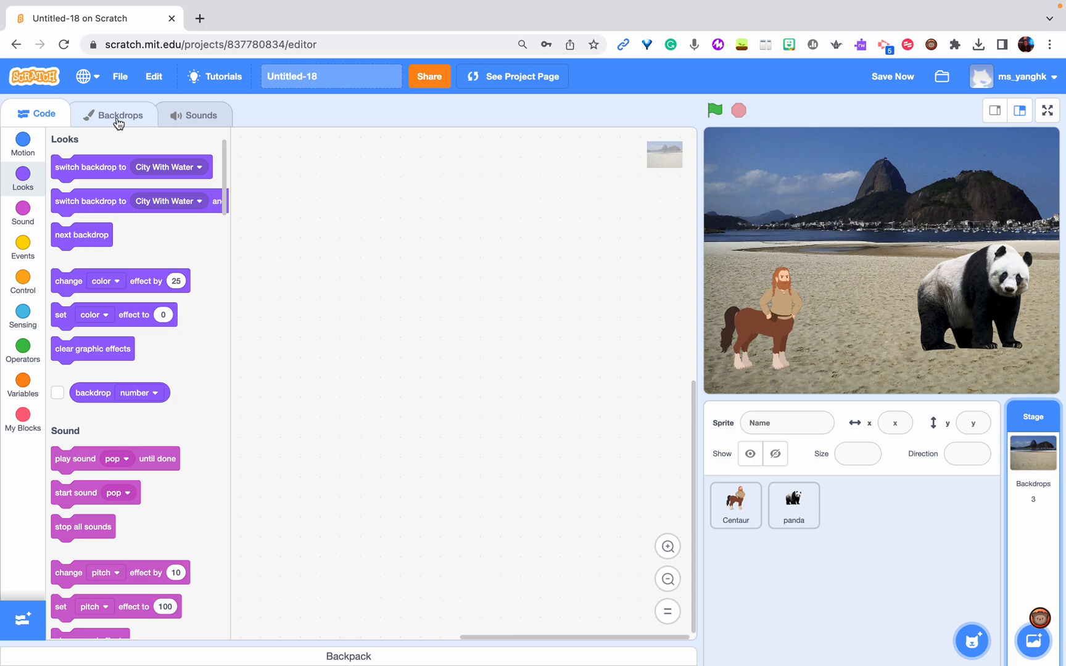
Delete the blank backdrop1 from the Stage's backdrops and select Beach Rio
{"action": "left_click", "coordinate": [118, 123]}
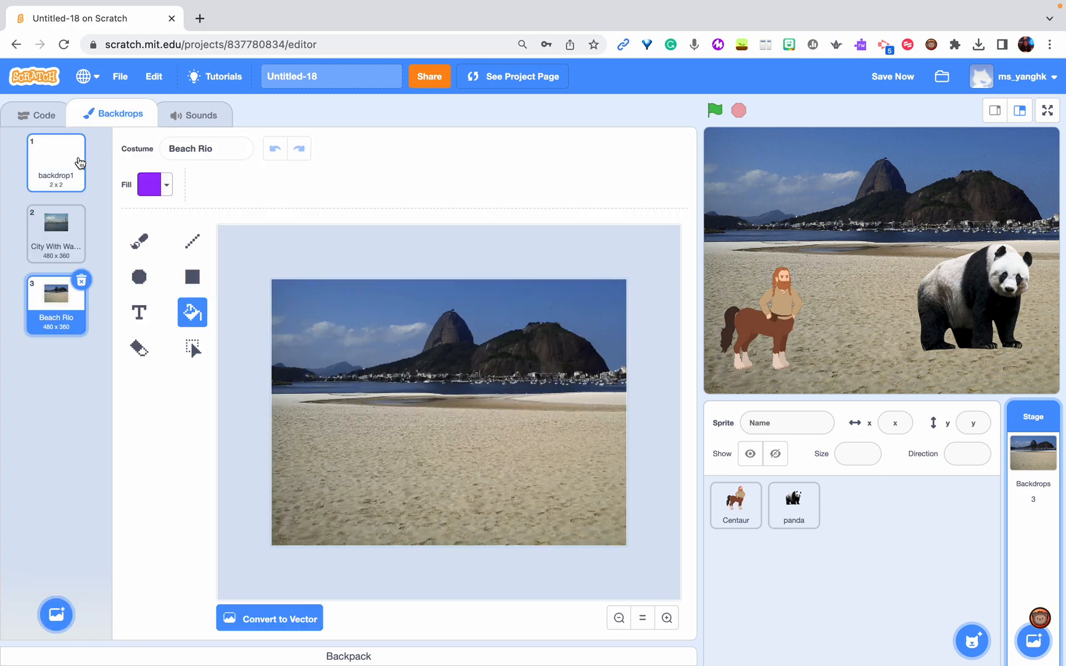
{"action": "left_click", "coordinate": [61, 165]}
{"action": "left_click", "coordinate": [81, 136]}
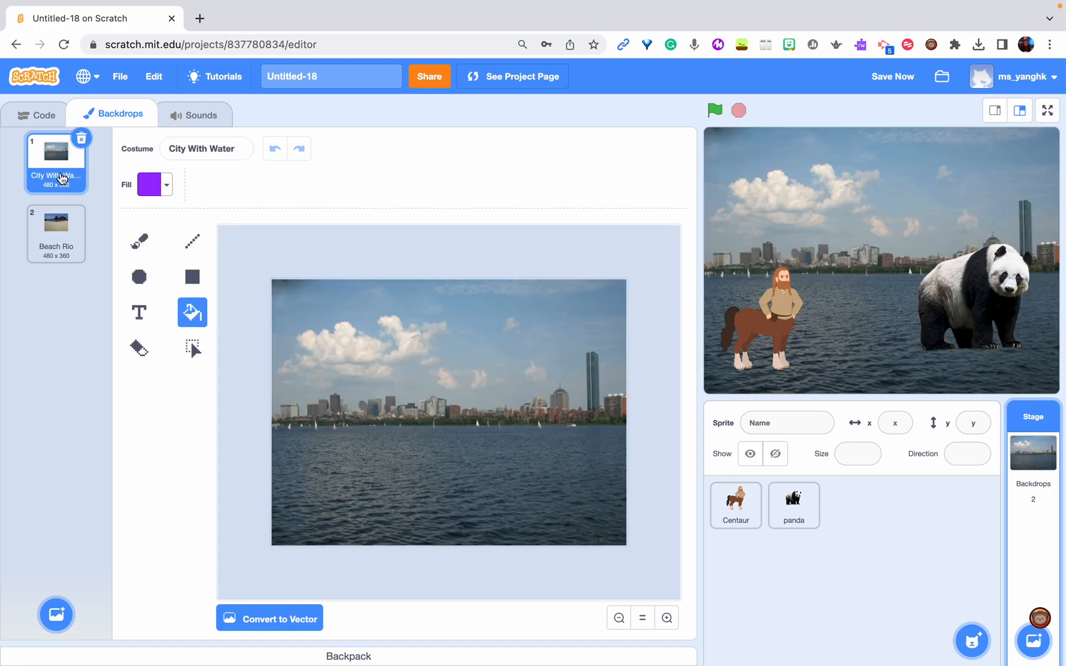
{"action": "left_click", "coordinate": [61, 252]}
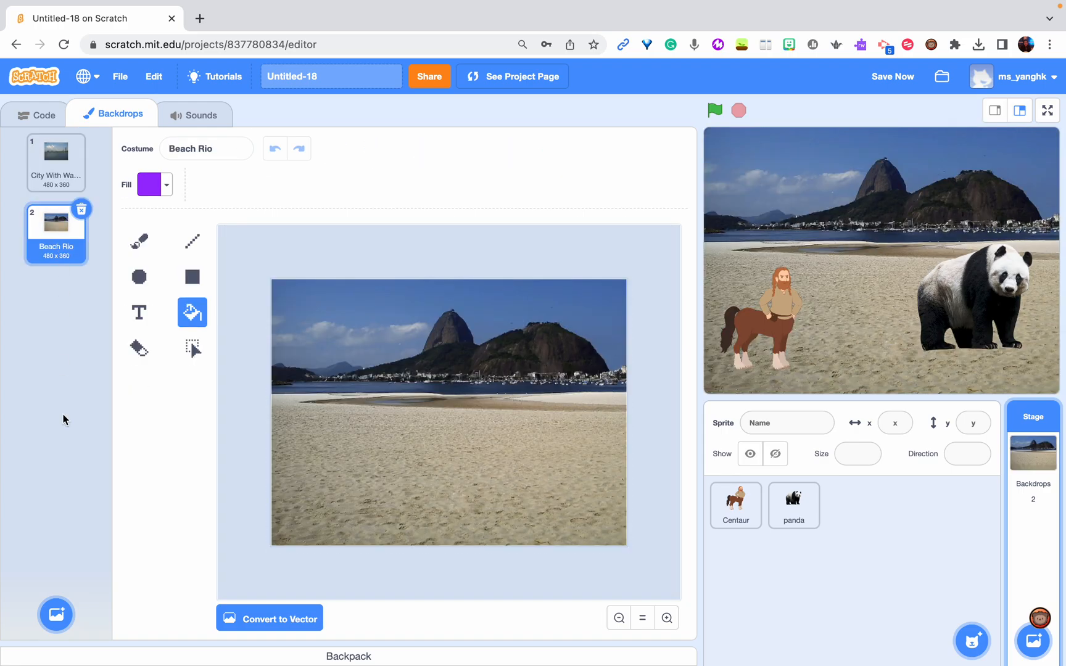
Browse the backdrop library and add the Canyon backdrop from the Outdoors category
{"action": "left_click", "coordinate": [54, 617]}
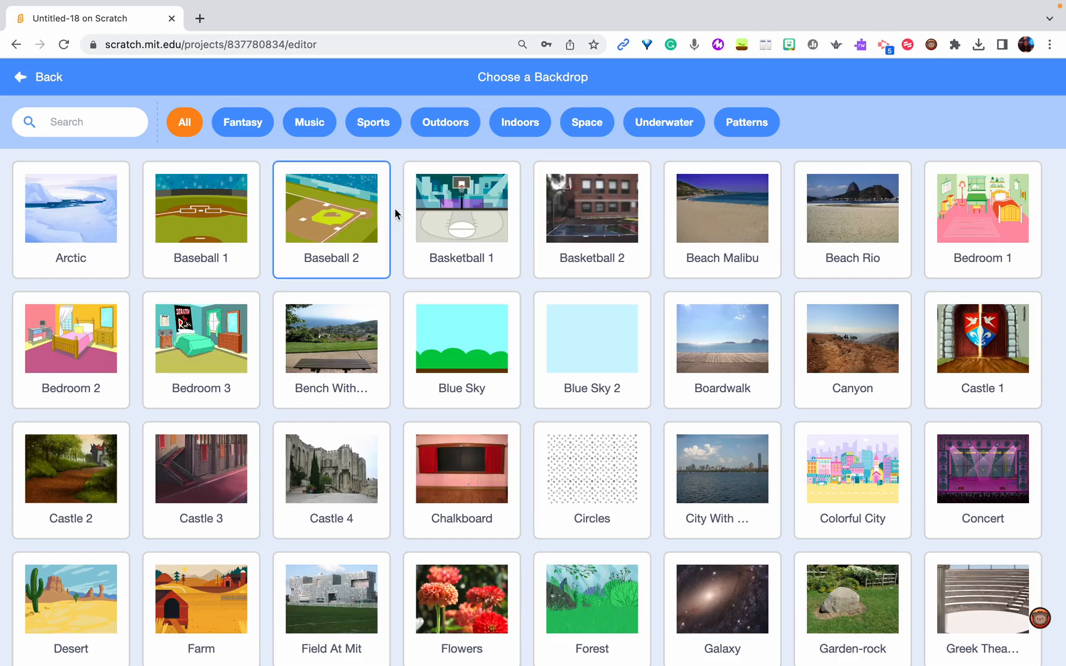
{"action": "scroll", "coordinate": [493, 532], "scroll_direction": "down", "scroll_amount": 3}
{"action": "scroll", "coordinate": [493, 532], "scroll_direction": "down", "scroll_amount": 5}
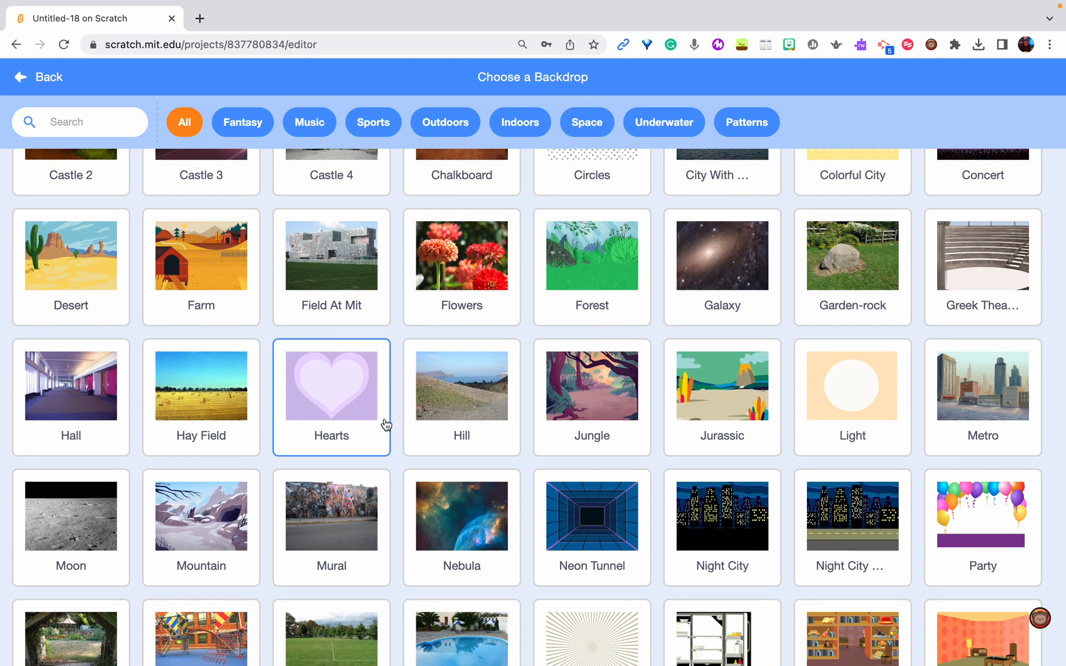
{"action": "scroll", "coordinate": [233, 528], "scroll_direction": "down", "scroll_amount": 7}
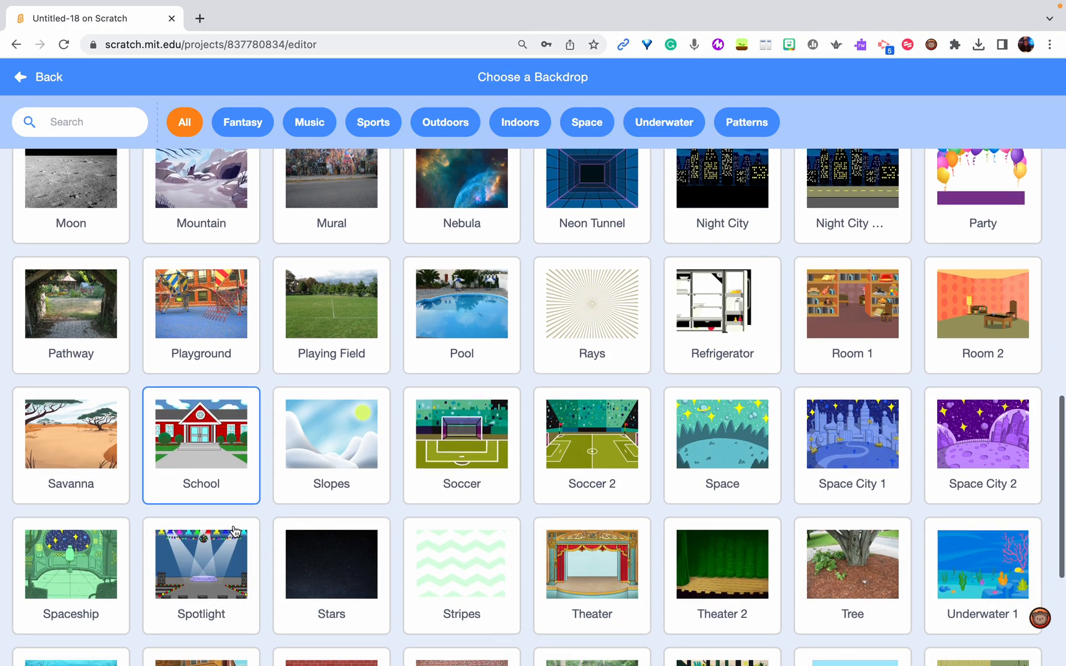
{"action": "scroll", "coordinate": [293, 269], "scroll_direction": "up", "scroll_amount": 15}
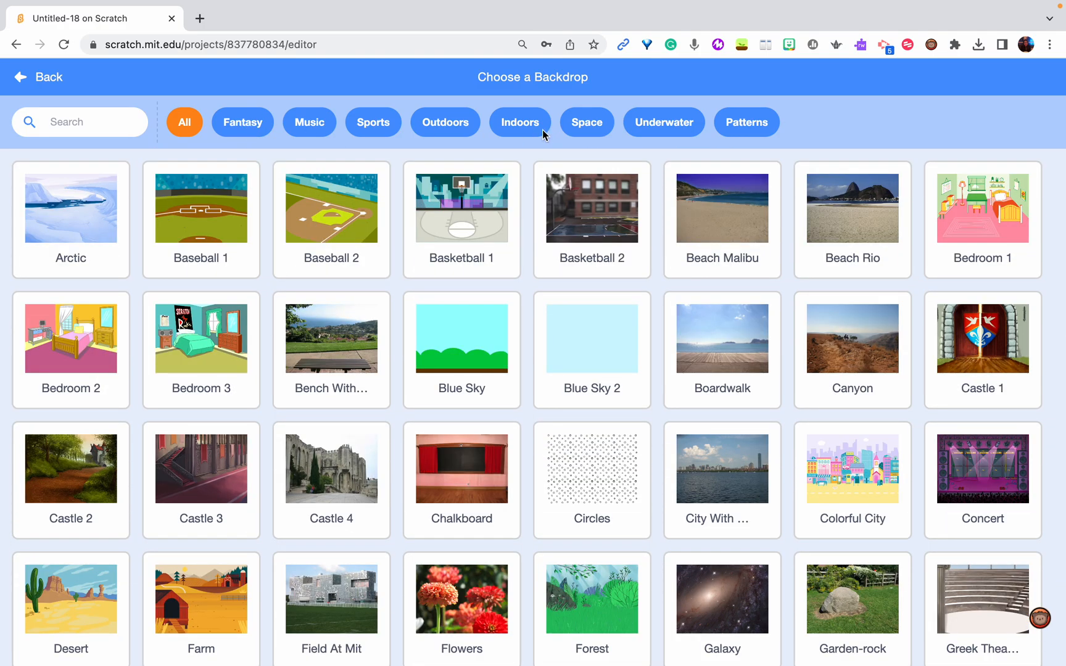
{"action": "left_click", "coordinate": [438, 125]}
{"action": "left_click", "coordinate": [483, 338]}
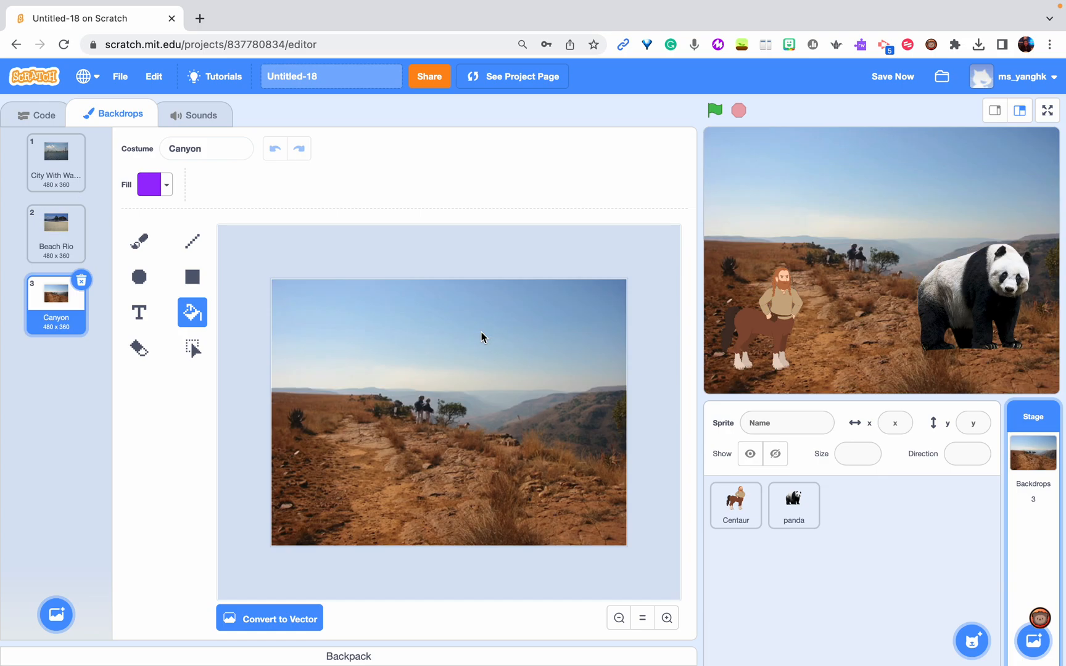
Make City With Water the current backdrop and return to the Stage's code blocks
{"action": "left_click", "coordinate": [44, 244]}
{"action": "left_click", "coordinate": [47, 175]}
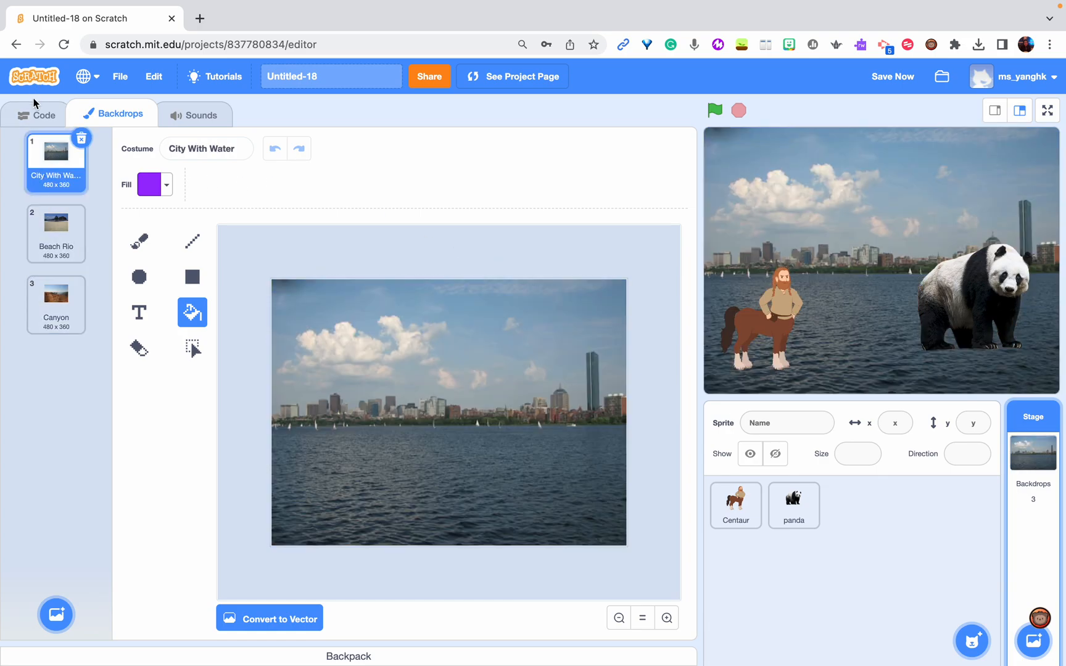
{"action": "left_click", "coordinate": [34, 115]}
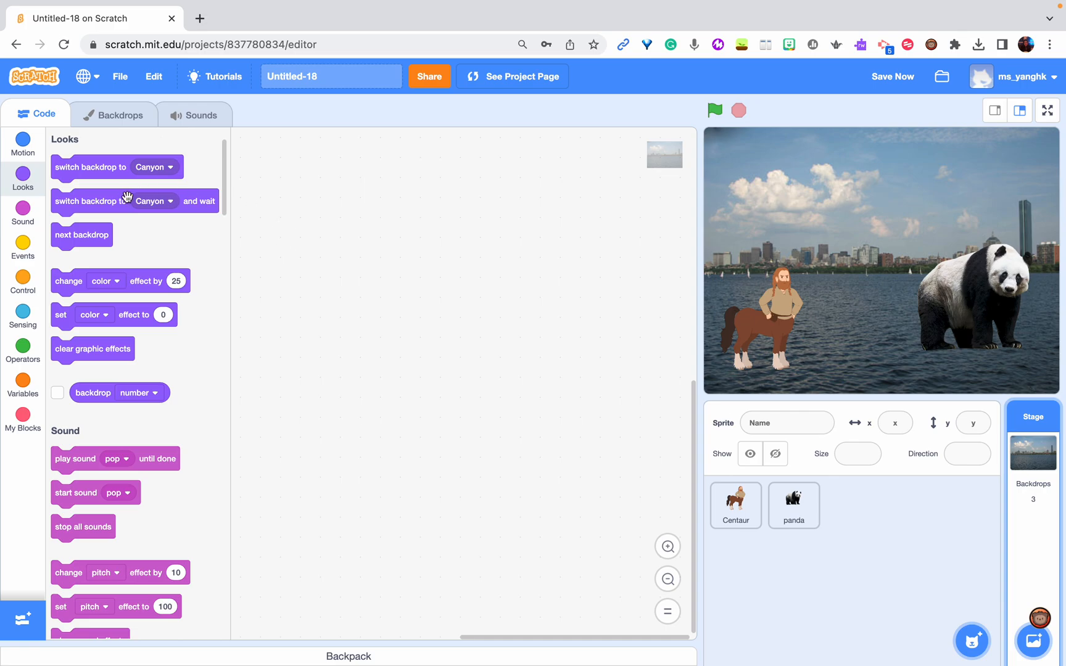